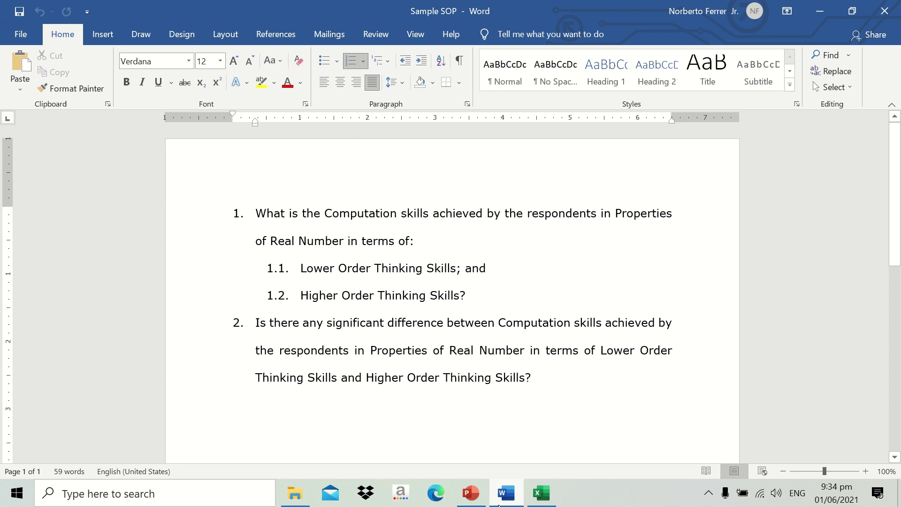
Review sub-question 1.1 and question 2 in the SOP document.
scroll(511, 370, down, 2)
scroll(463, 285, up, 2)
click(412, 276)
click(318, 323)
scroll(388, 301, down, 3)
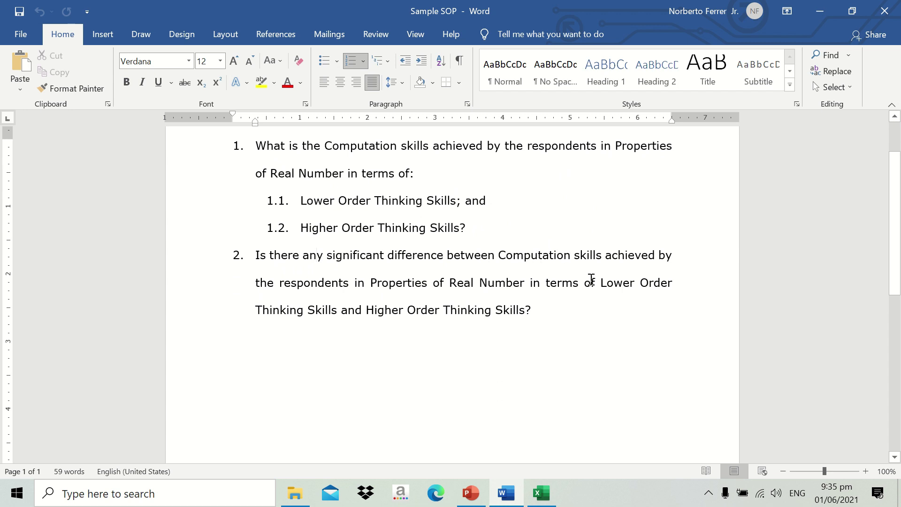
scroll(605, 283, up, 1)
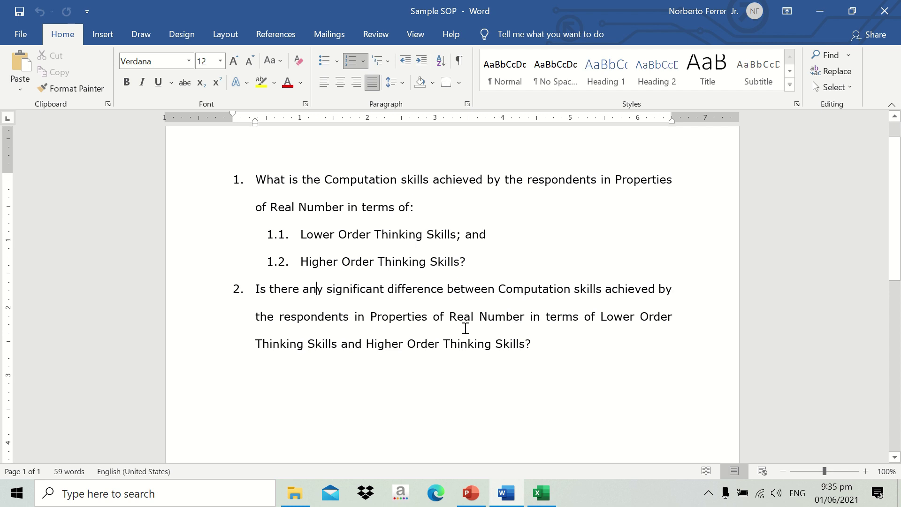
click(600, 318)
click(478, 347)
Look over the Lower and Higher Order Thinking phrases in items 1.1–1.2, then bring up the SAMPLE DATA workbook.
mouse_move(460, 261)
mouse_down()
mouse_move(301, 261)
mouse_move(456, 234)
mouse_up()
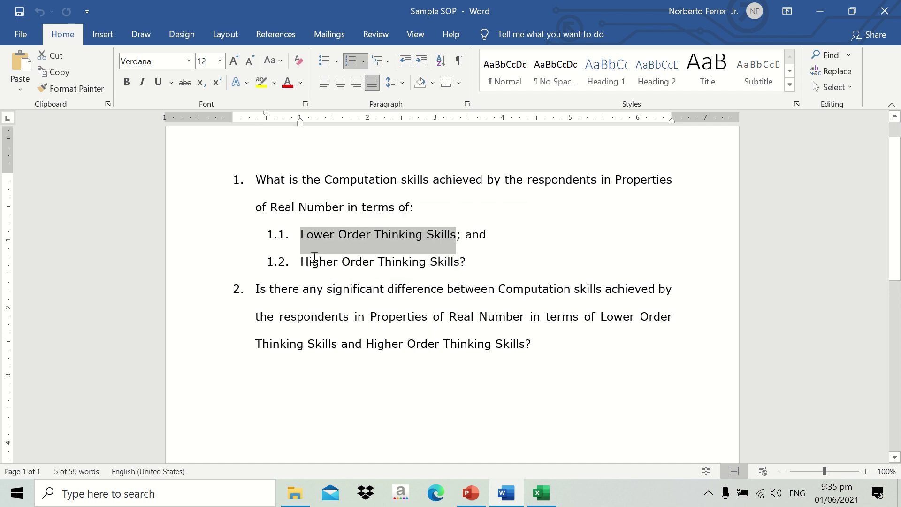
drag(307, 263, 428, 261)
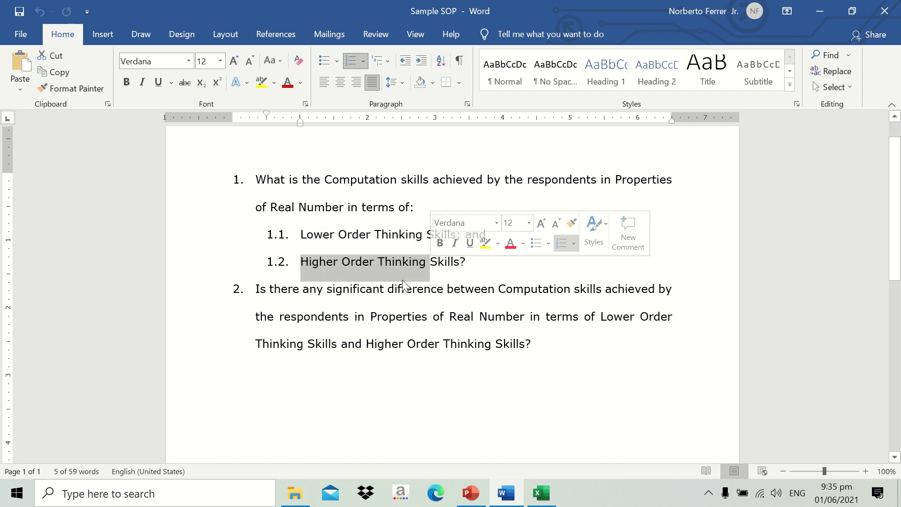
click(353, 266)
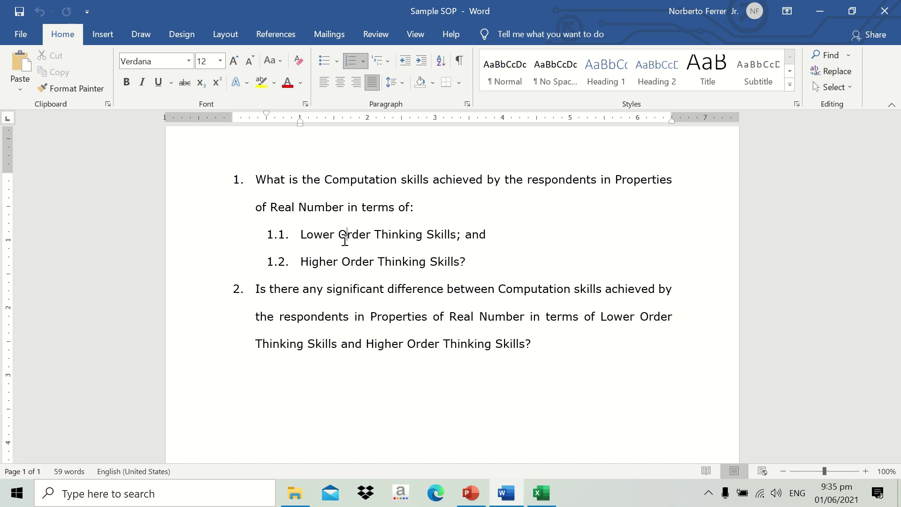
click(392, 264)
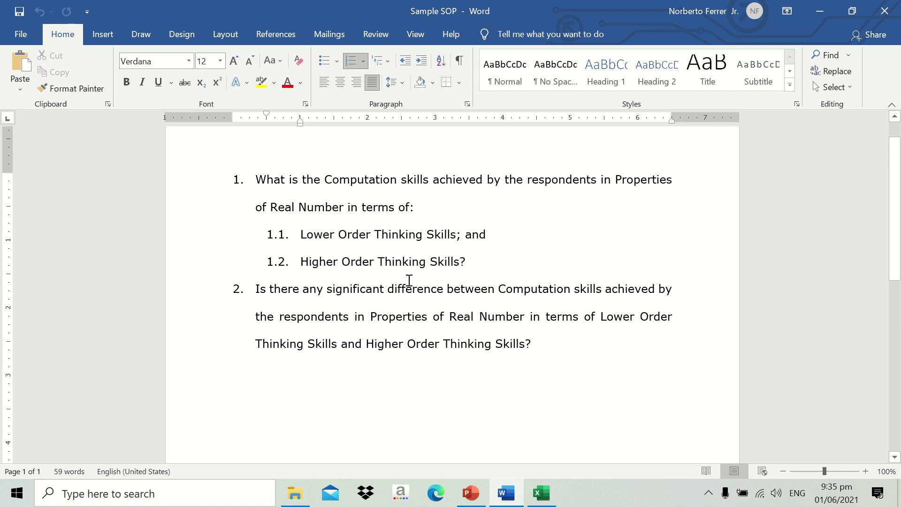
click(456, 317)
click(541, 492)
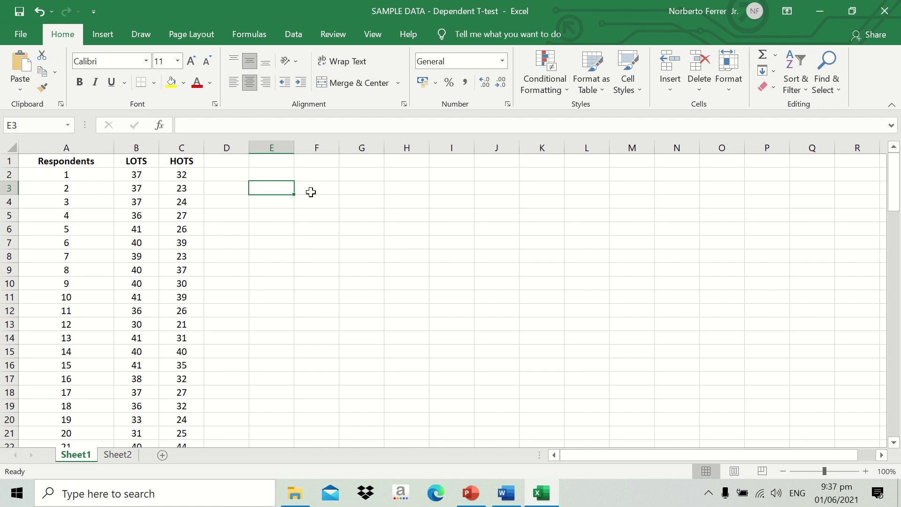
Enter the note ctrl+m in cell E3, correcting the 'crtl+m' typo.
click(311, 192)
click(277, 193)
text(crt)
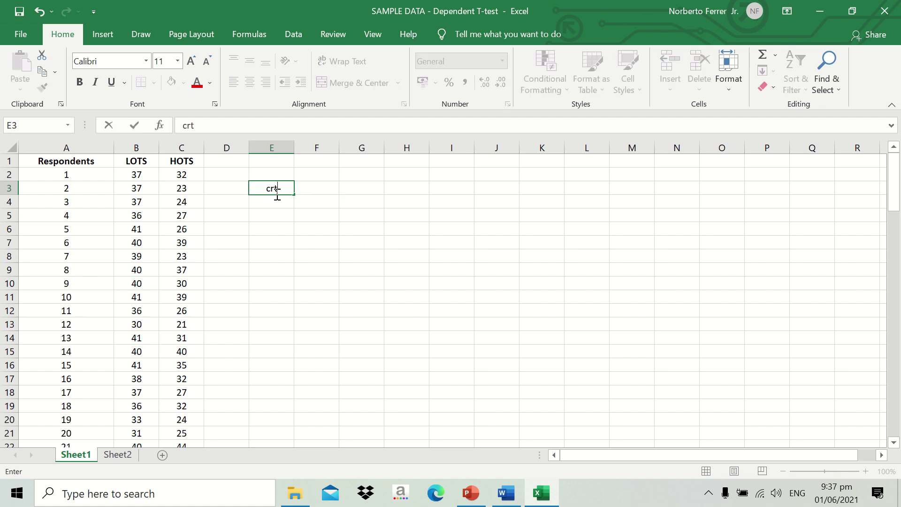
text(l+m)
click(273, 226)
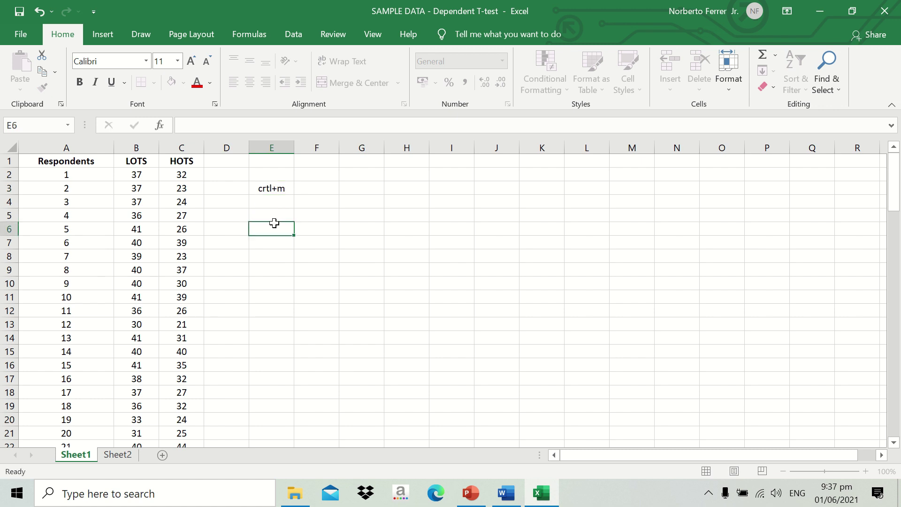
click(273, 188)
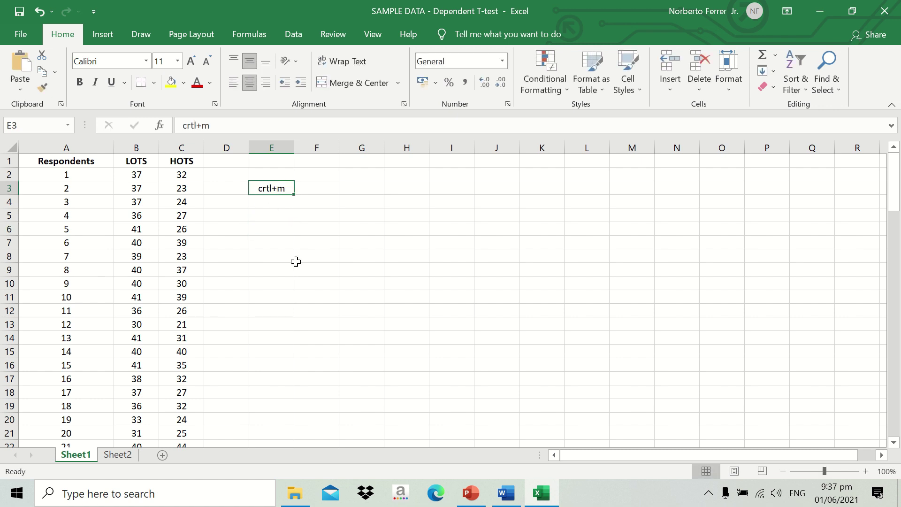
text(ctrl+m)
key(Return)
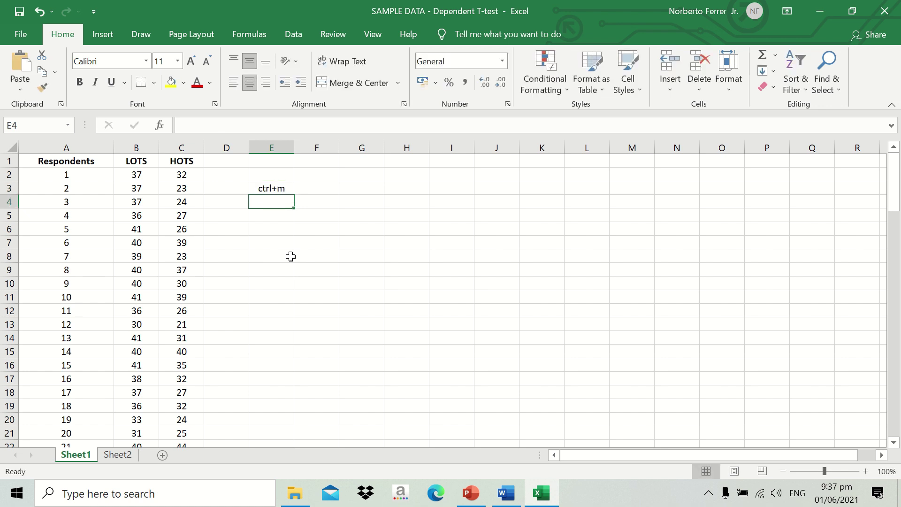
key(Return)
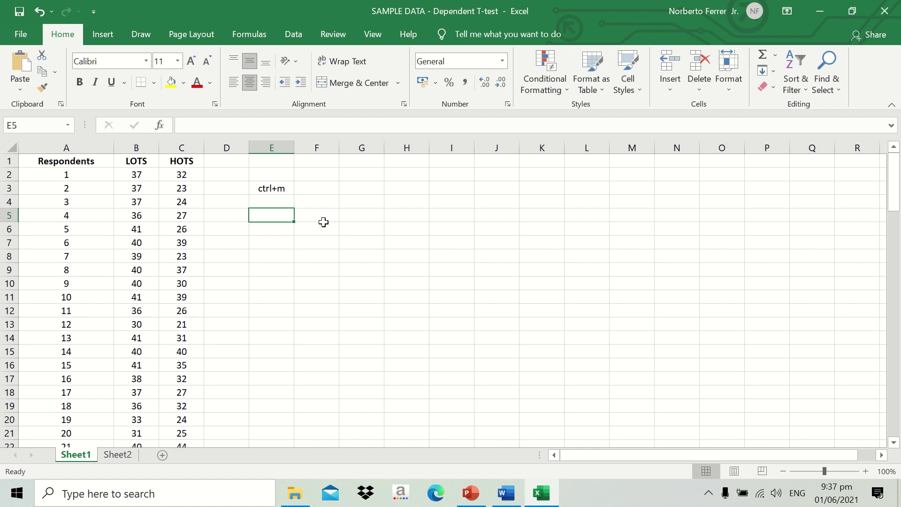
Select E5 as the test output cell and open the Real Statistics menu with Ctrl+M.
click(297, 215)
click(262, 218)
click(52, 202)
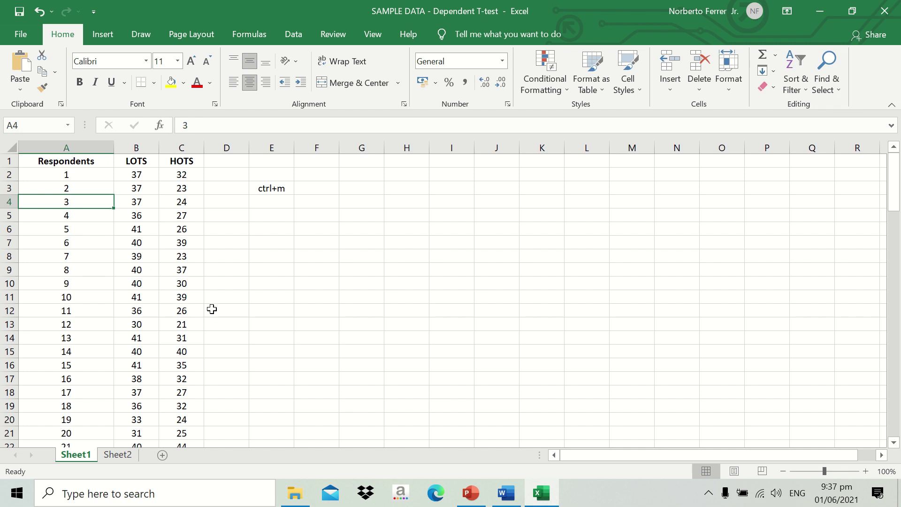
click(292, 233)
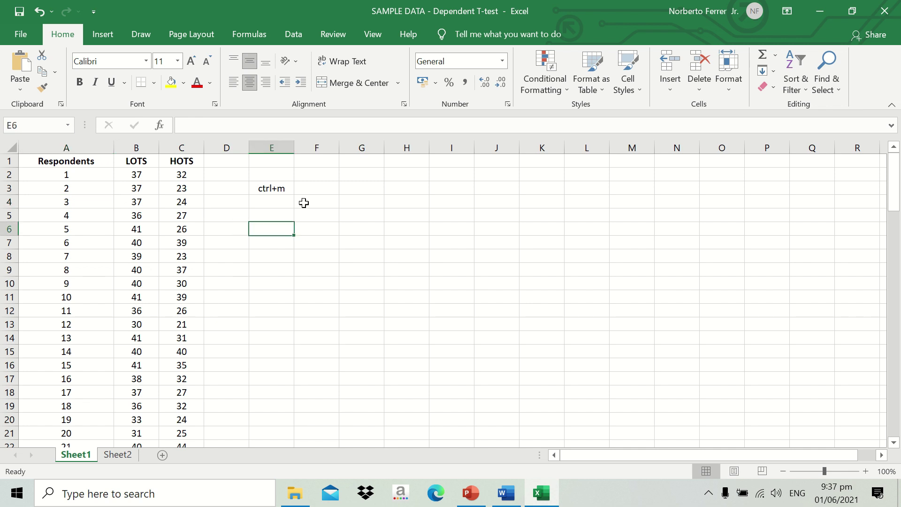
click(326, 205)
click(284, 214)
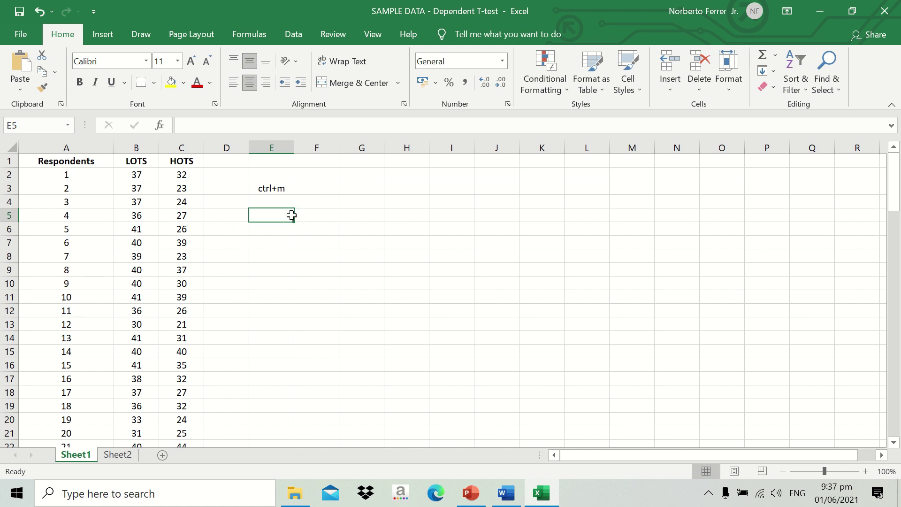
key(ctrl+m)
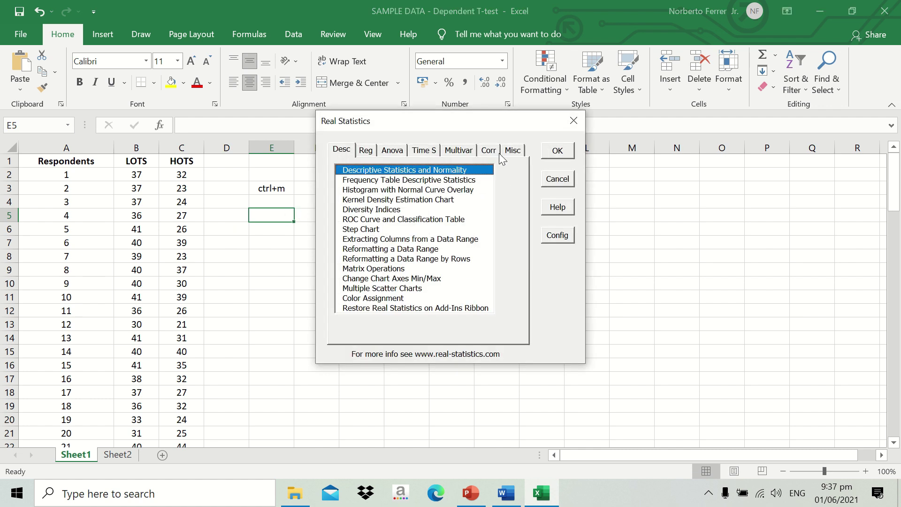
Choose the Two paired samples t-test and set LOTS B1:B101 as the first range.
click(513, 151)
double_click(430, 171)
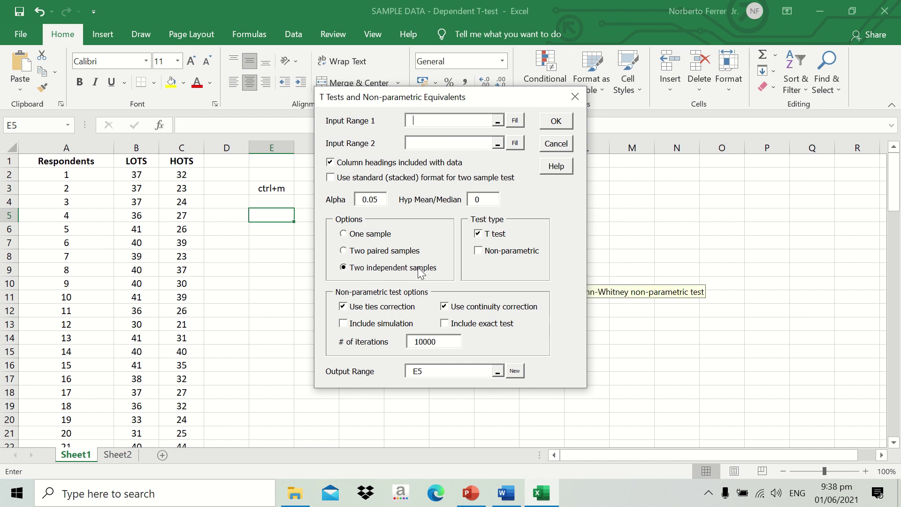
click(346, 252)
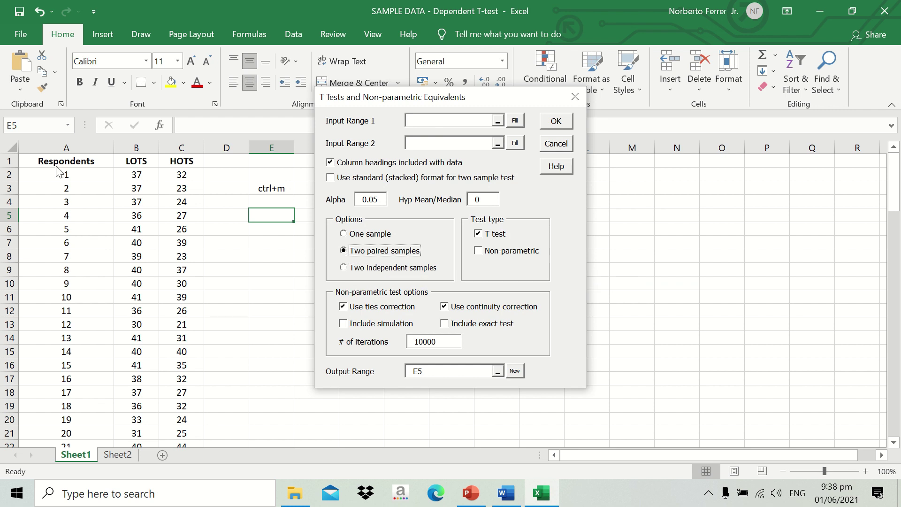
click(460, 119)
drag(136, 160, 138, 492)
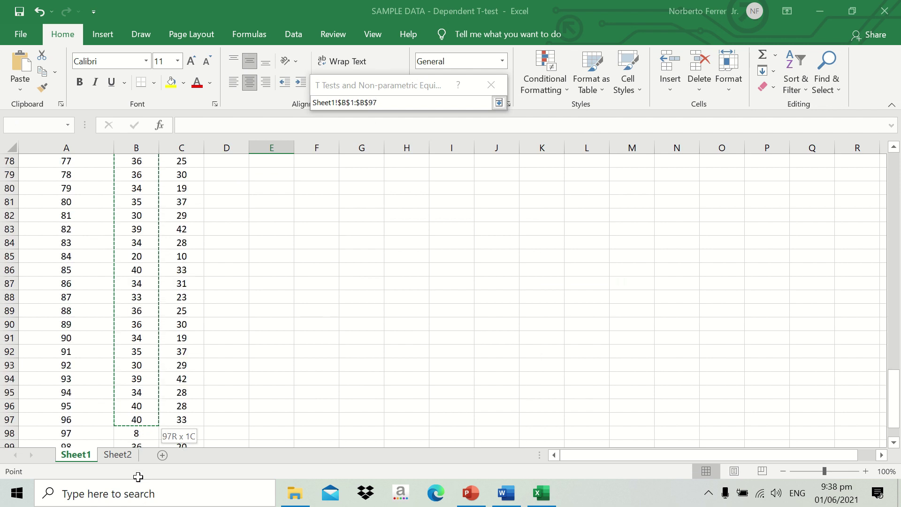
drag(138, 492, 146, 404)
scroll(117, 328, up, 6)
scroll(117, 323, up, 15)
scroll(117, 322, up, 6)
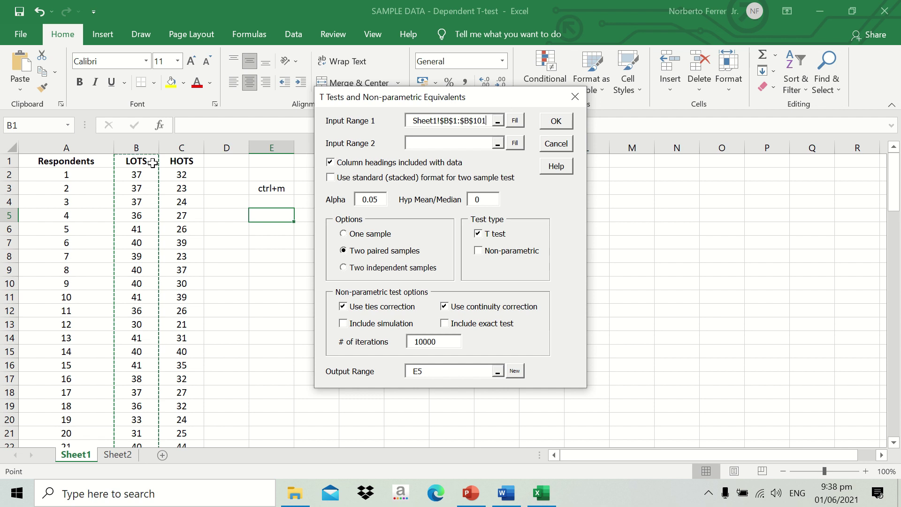
Set HOTS C1:C101 as the second range and run the test with output at E5.
click(421, 144)
drag(182, 161, 180, 503)
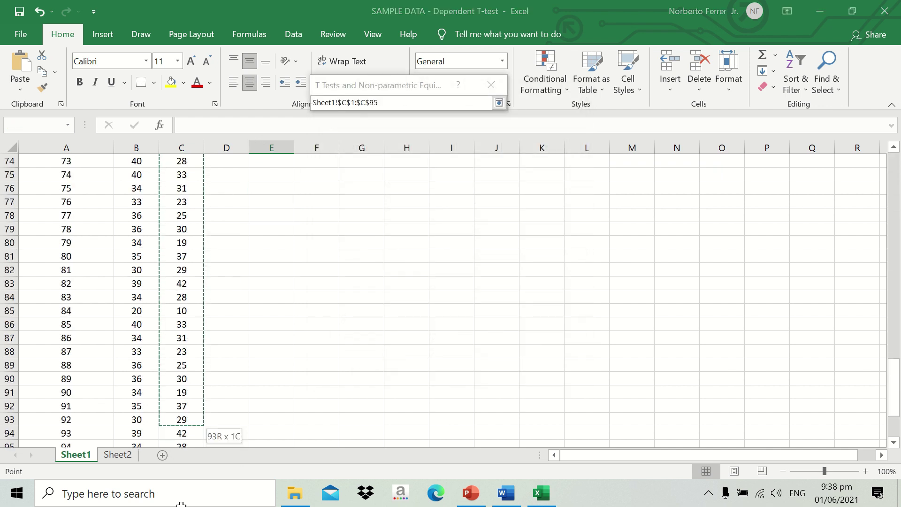
drag(181, 503, 183, 418)
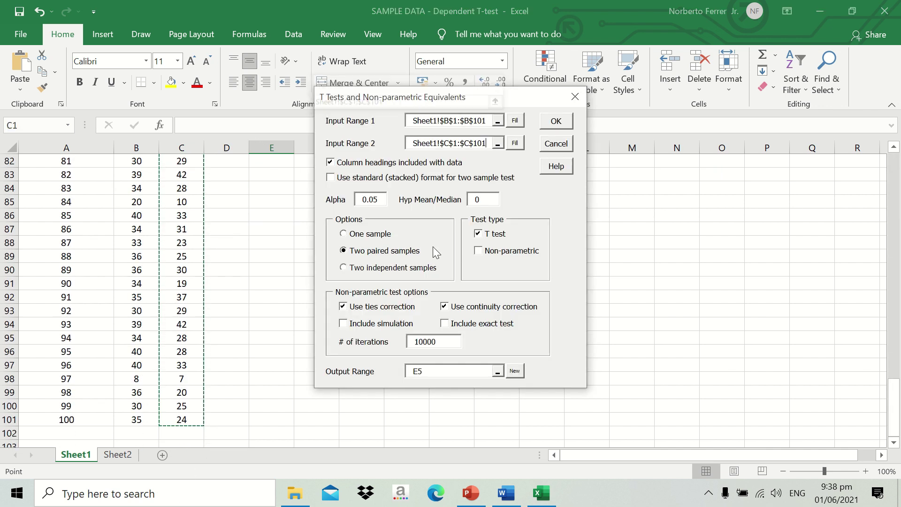
click(556, 120)
scroll(460, 244, up, 7)
scroll(461, 244, up, 8)
scroll(460, 244, up, 6)
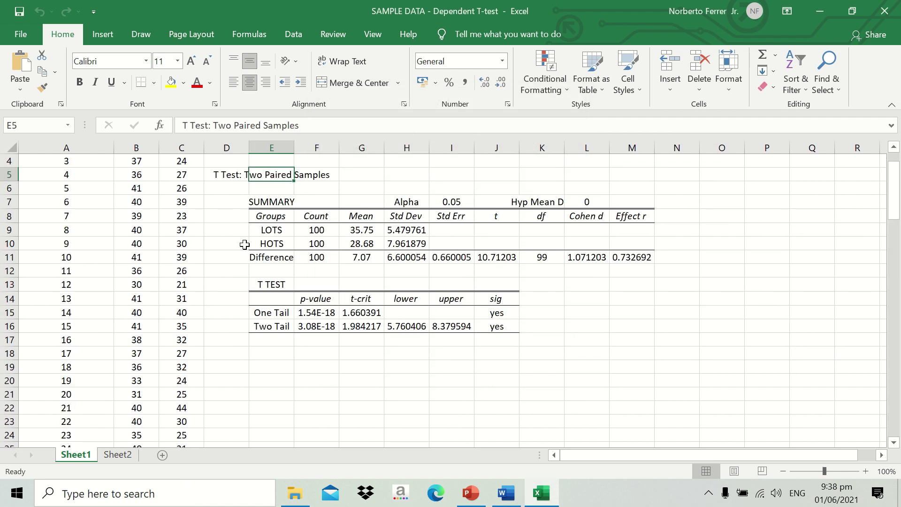
Fill J11 (t 10.71203), K11 (df 99) and G16 (t-crit 1.984217) with yellow.
scroll(279, 194, up, 1)
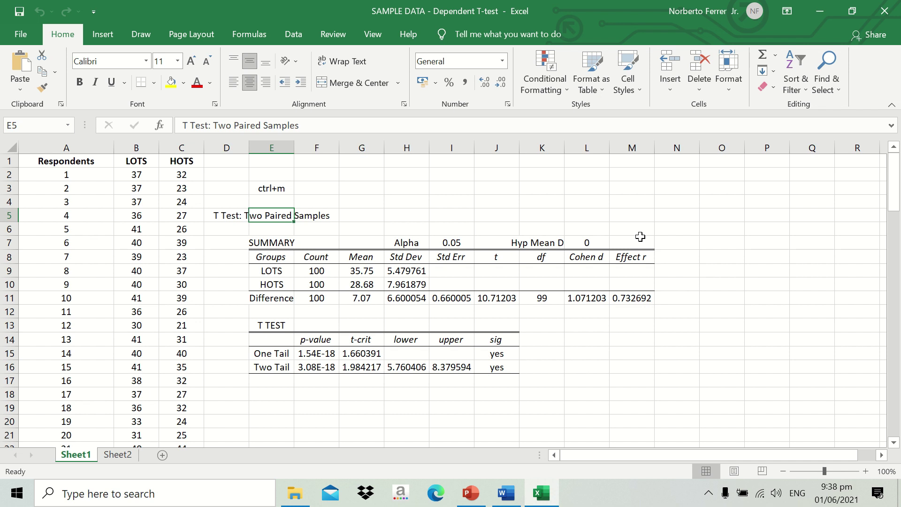
click(507, 300)
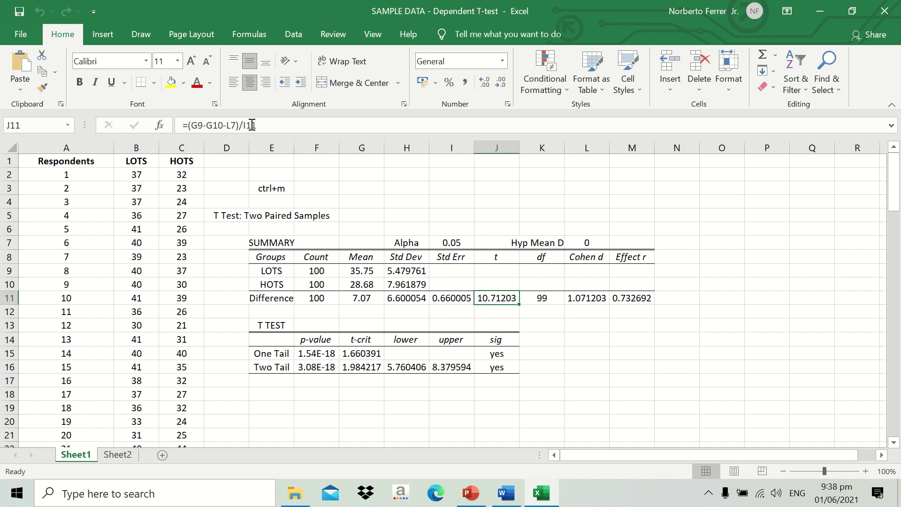
click(171, 84)
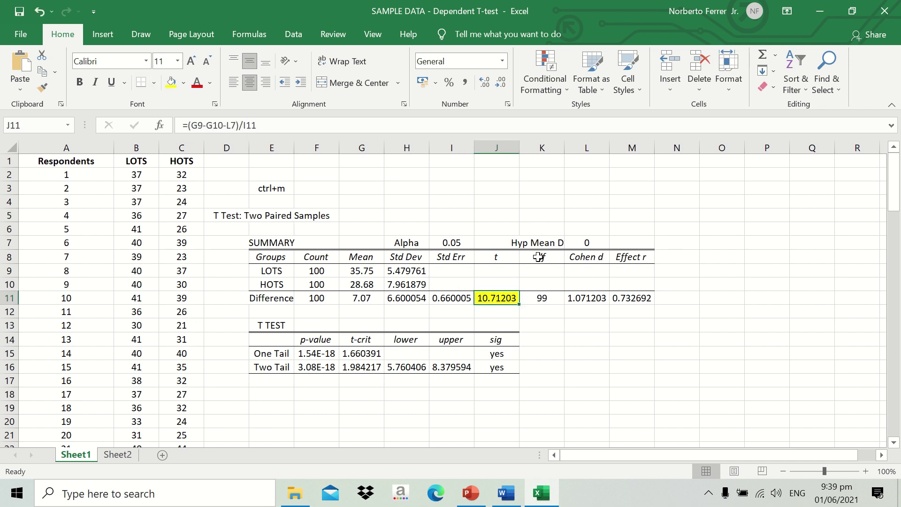
click(545, 298)
click(173, 87)
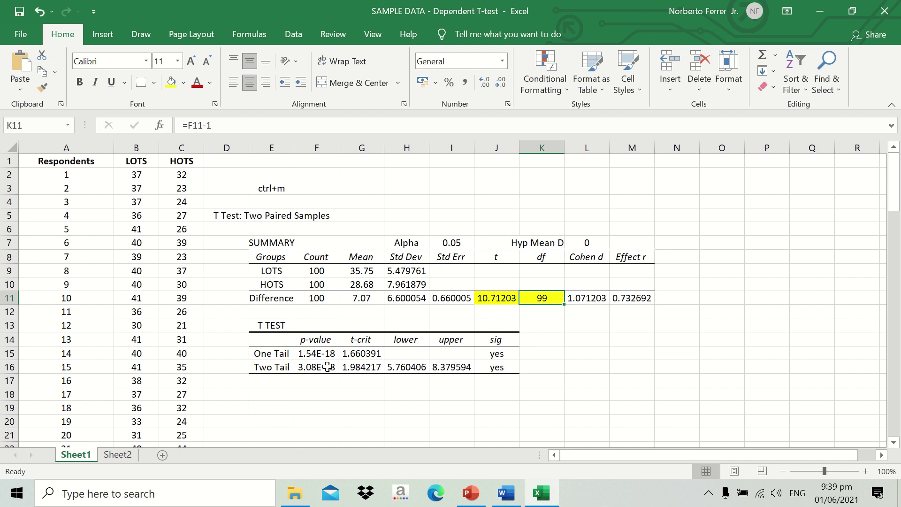
click(364, 366)
click(171, 84)
click(589, 338)
Review the degrees of freedom formula in K11, then move the selection to empty cell K16.
click(537, 300)
click(618, 354)
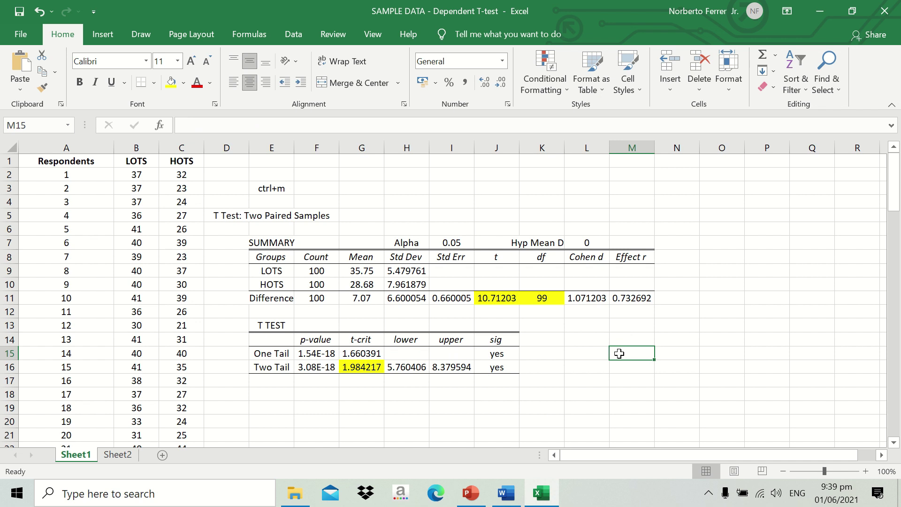
click(540, 306)
click(545, 295)
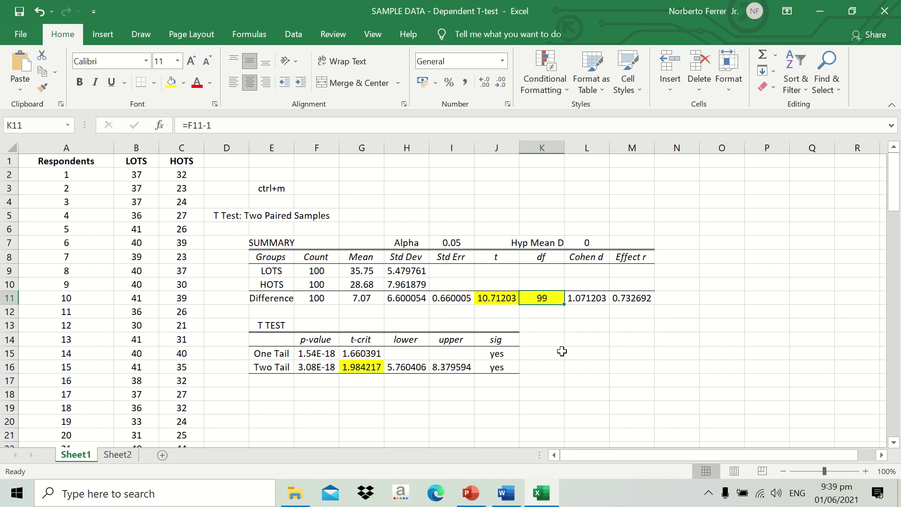
click(545, 363)
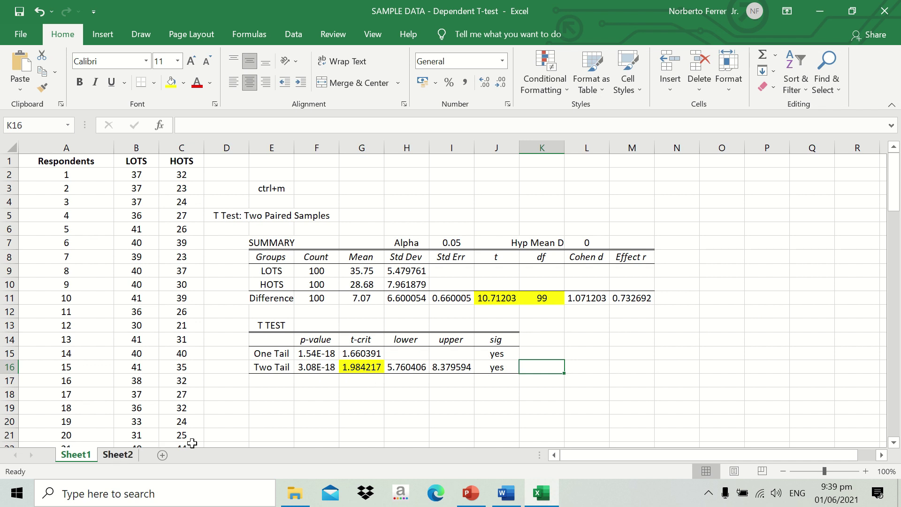
On Sheet2, copy 'Lower Order Thinking Skills and Higher Order Thinking Skills' from question 2 in Word.
click(126, 457)
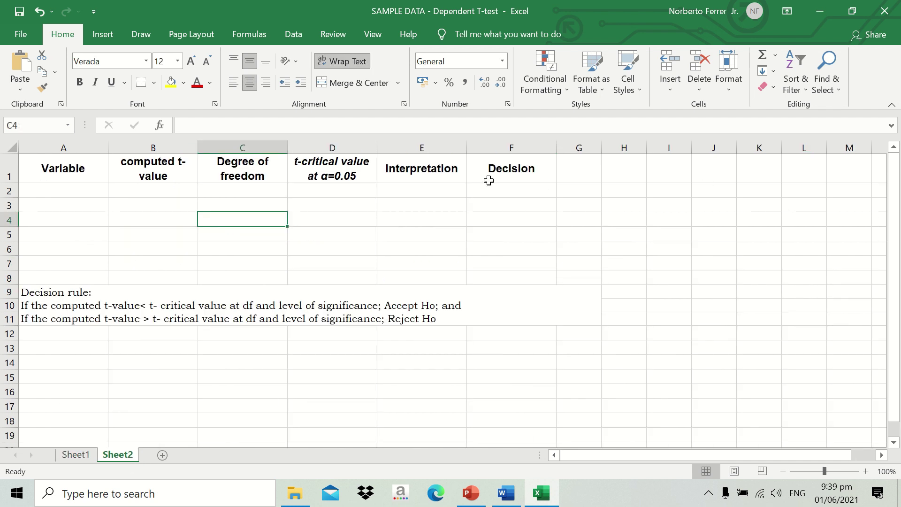
click(69, 164)
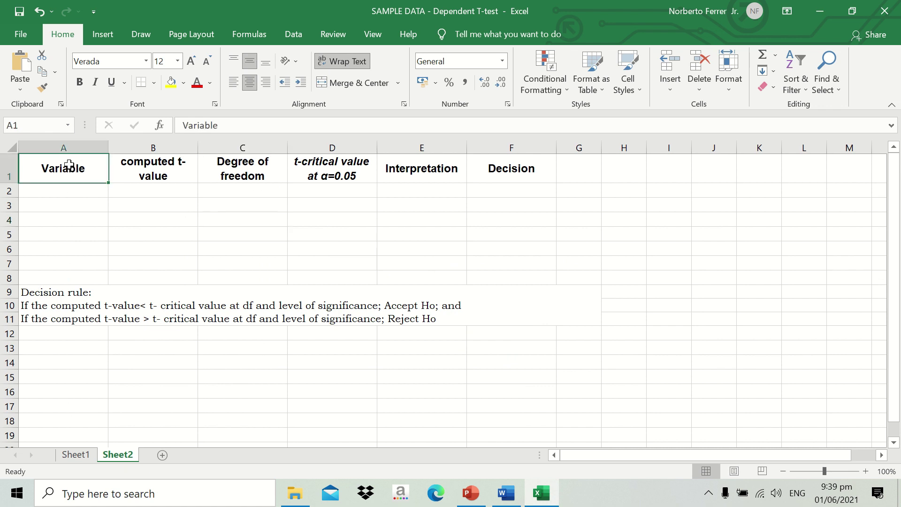
click(519, 496)
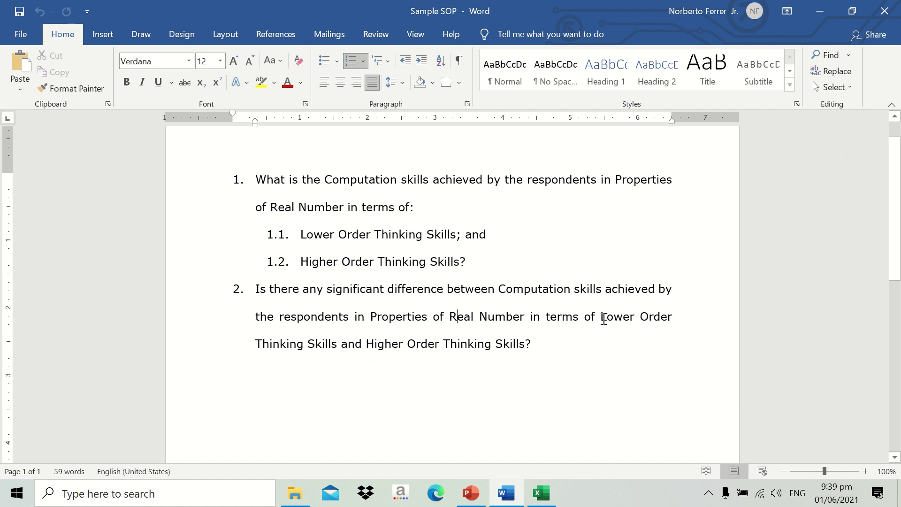
drag(601, 316, 530, 351)
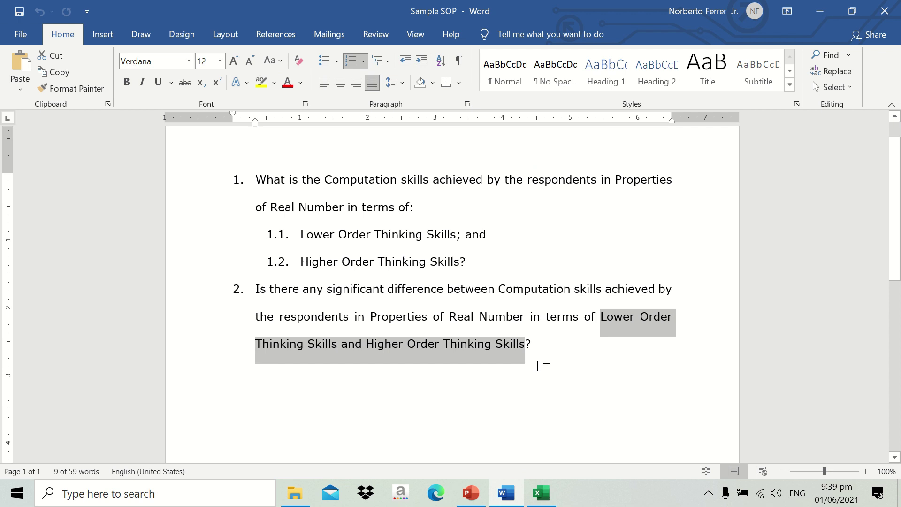
click(542, 493)
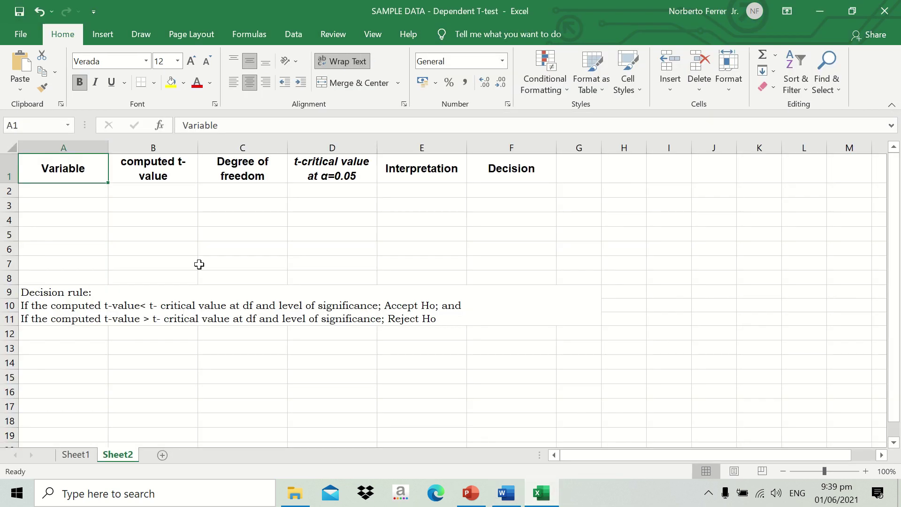
Paste the phrase into A1 in place of Variable and merge-and-center A1:A2.
click(73, 171)
drag(281, 125, 39, 139)
key(ctrl+v)
key(Return)
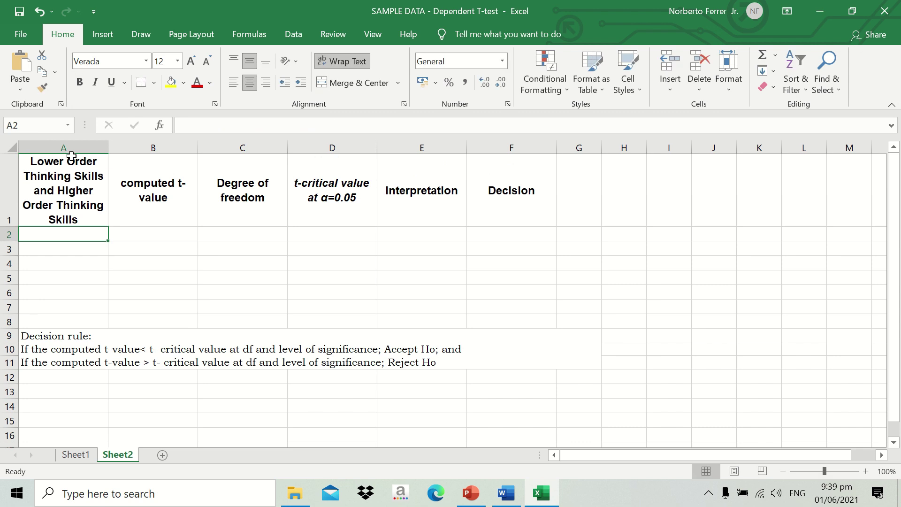
drag(68, 175, 64, 234)
click(353, 83)
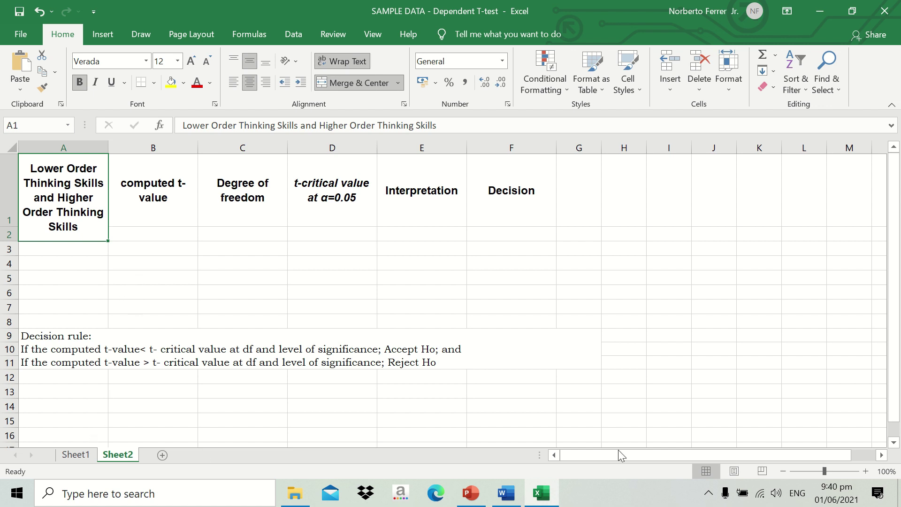
click(521, 493)
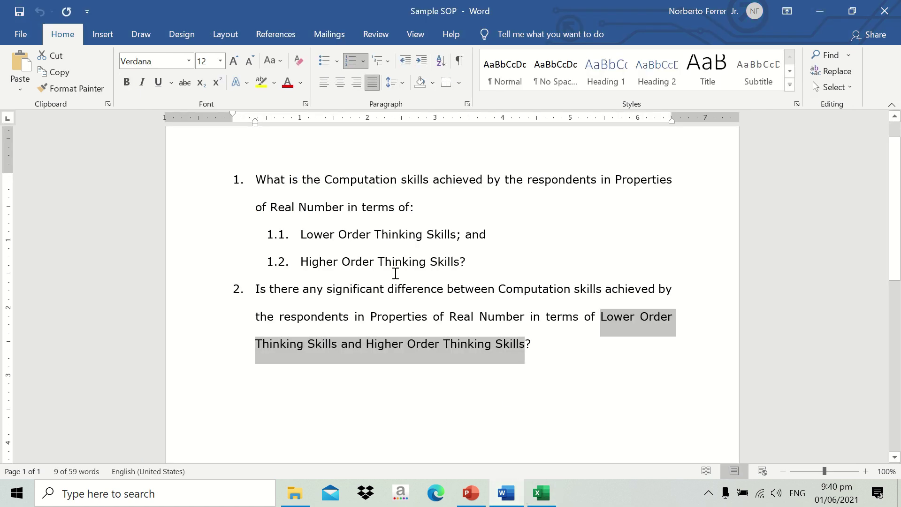
click(507, 253)
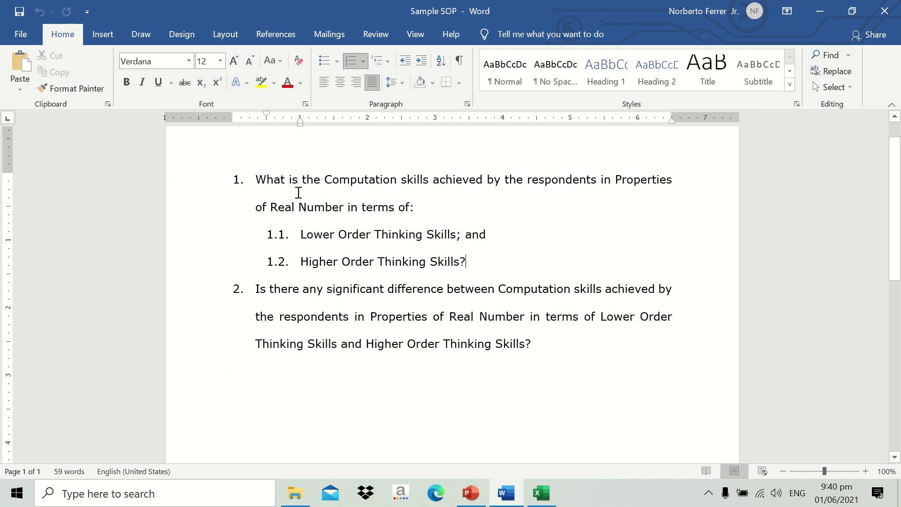
mouse_move(258, 179)
mouse_down()
mouse_move(403, 227)
mouse_move(472, 264)
mouse_up()
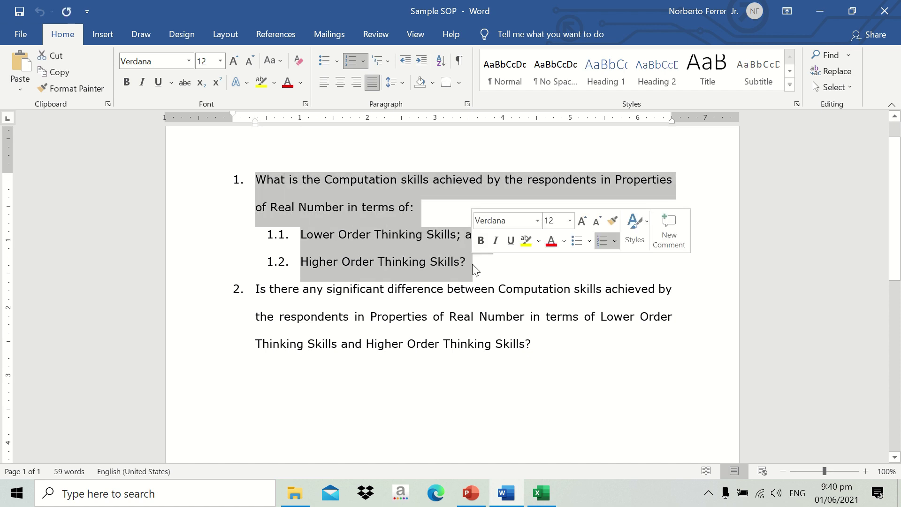
key(Right)
key(Return)
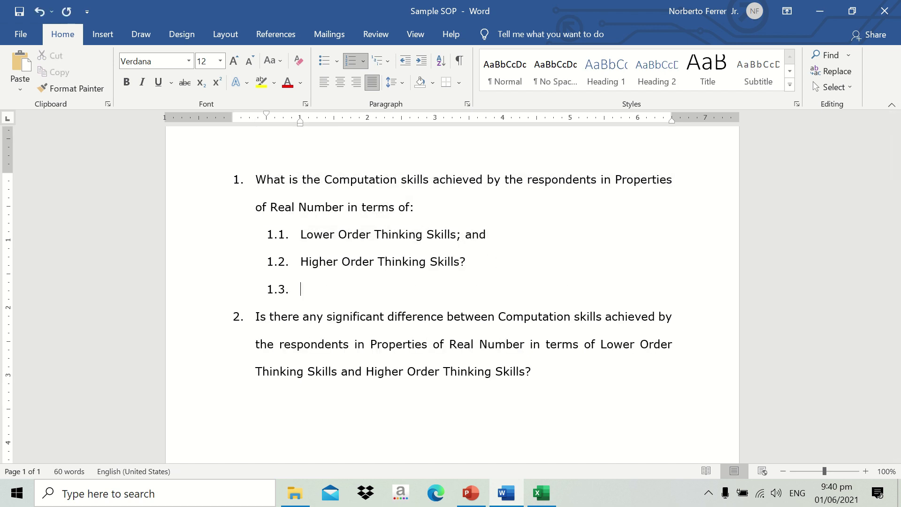
key(shift+Tab)
key(ctrl+v)
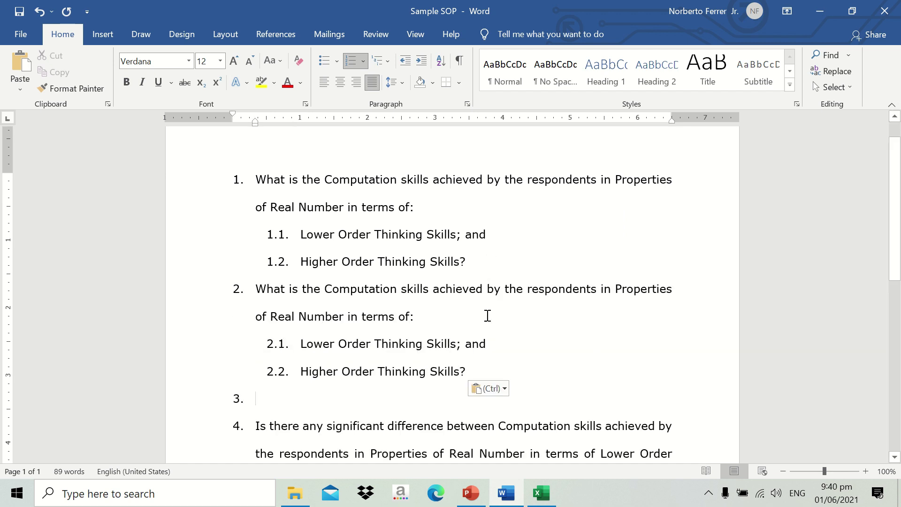
key(Return)
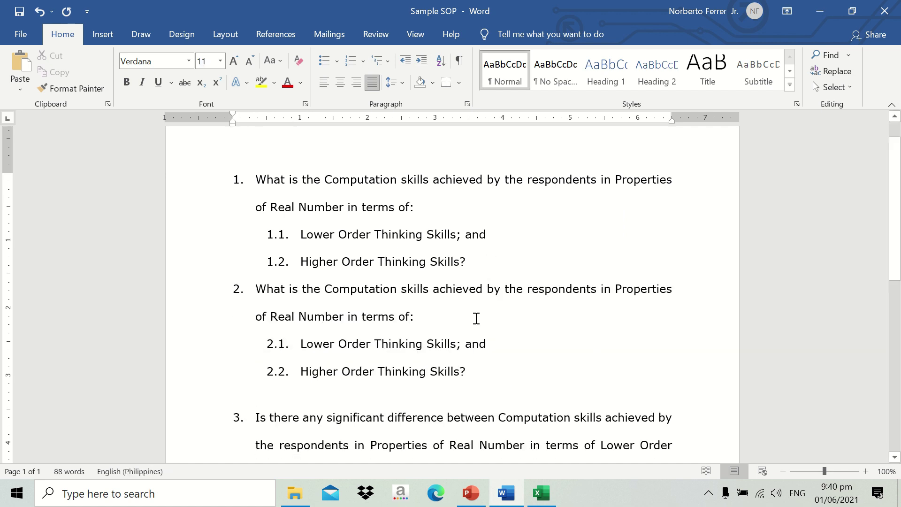
drag(397, 289, 336, 298)
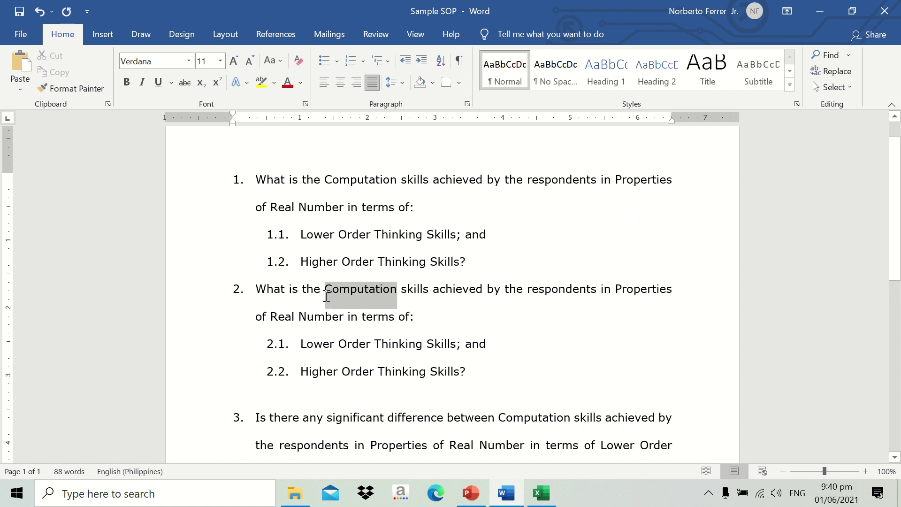
text(Probl)
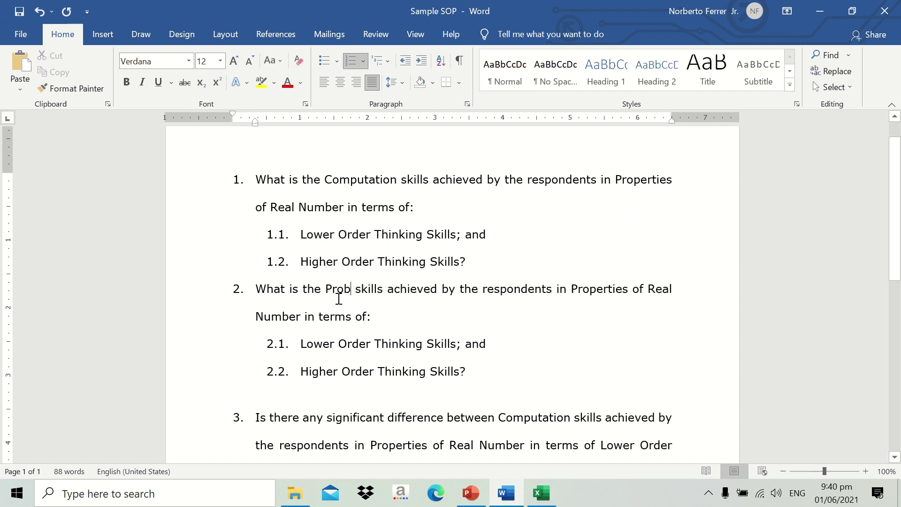
text(em Solving)
click(549, 341)
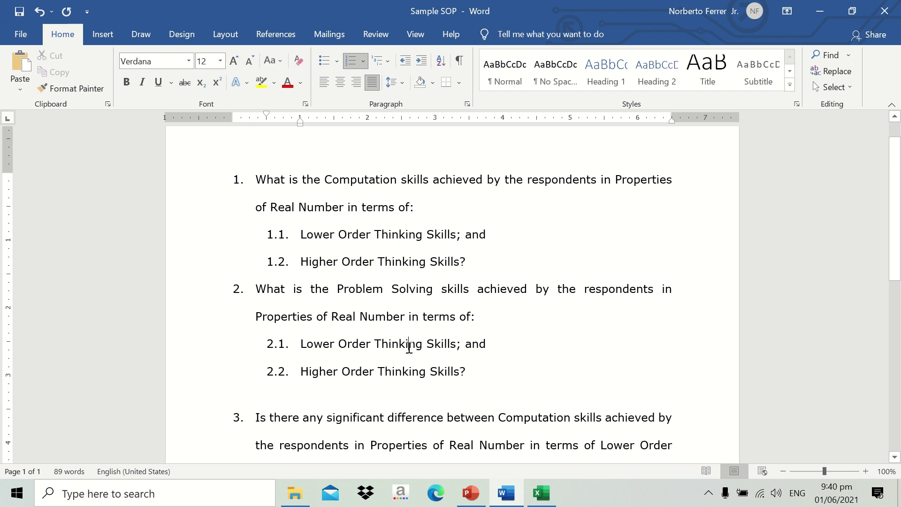
scroll(412, 383, down, 1)
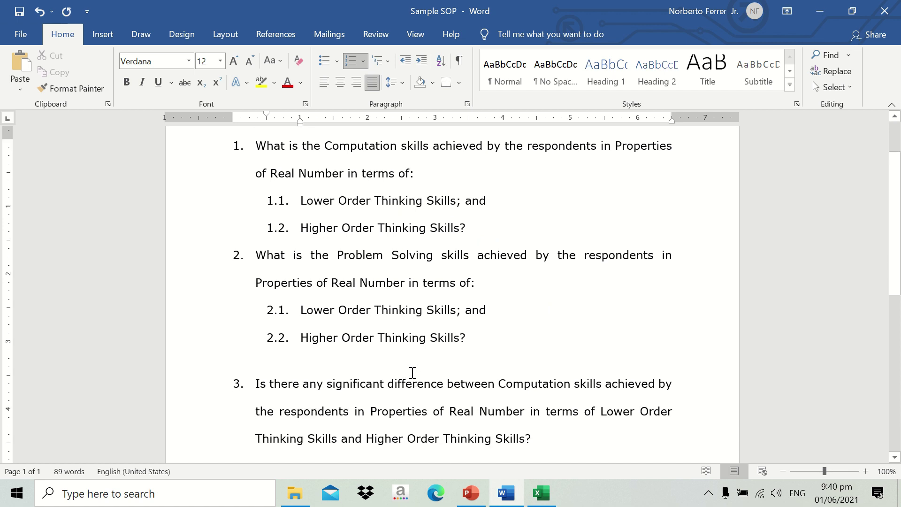
scroll(415, 377, up, 1)
scroll(415, 377, down, 1)
click(541, 493)
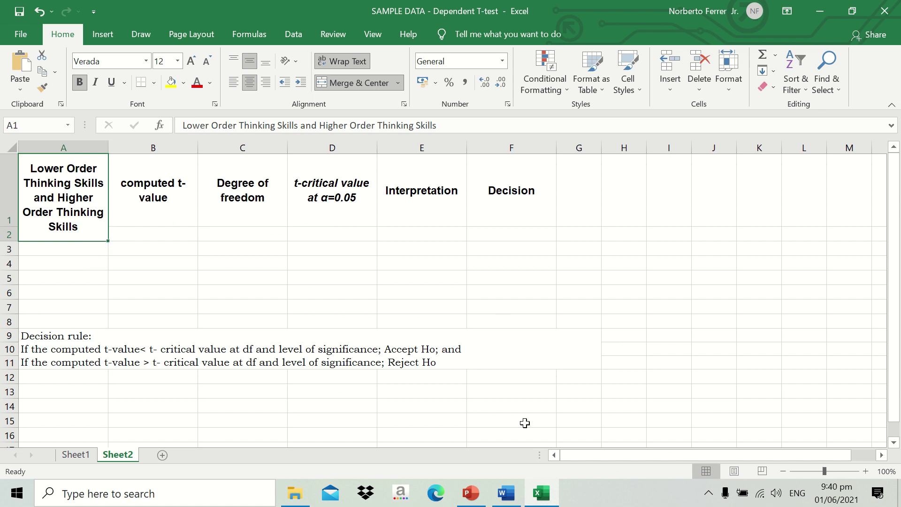
mouse_move(505, 492)
click(515, 501)
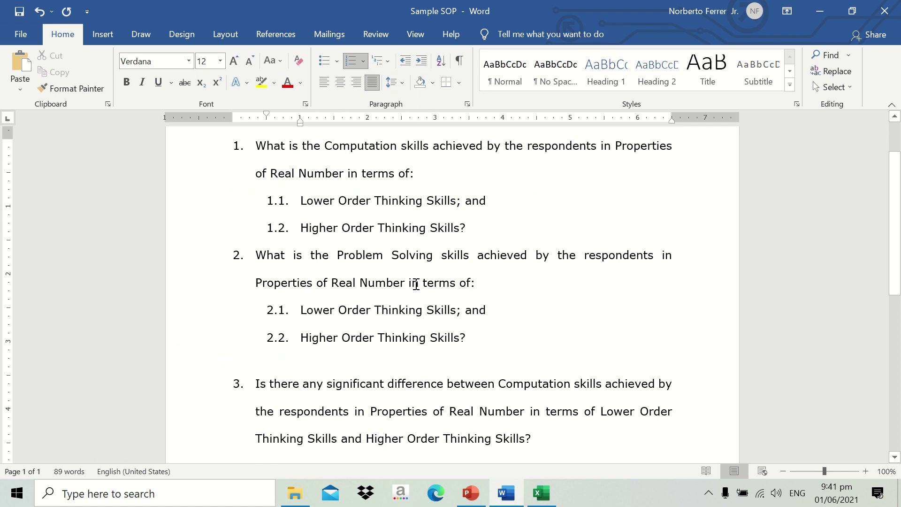
key(ctrl+z)
key(ctrl+z)
key(ctrl+z)
key(ctrl+z)
key(ctrl+z)
key(ctrl+z)
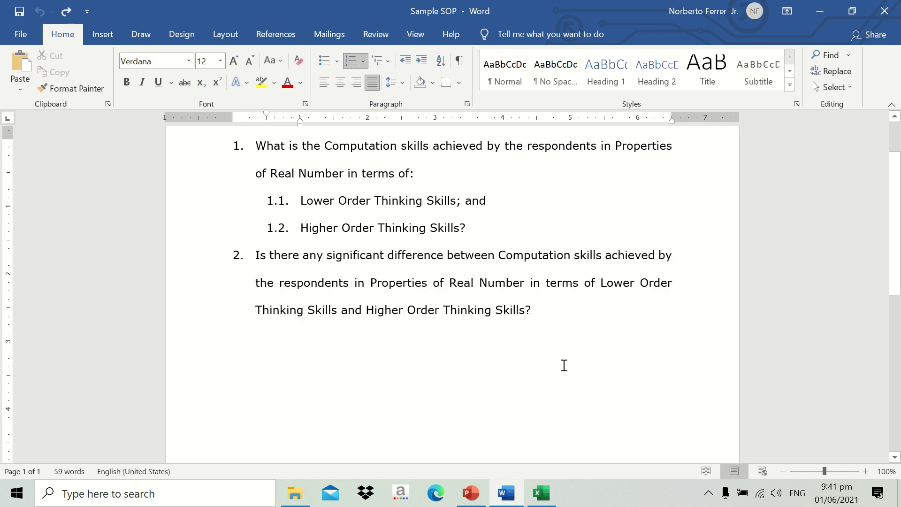
click(543, 491)
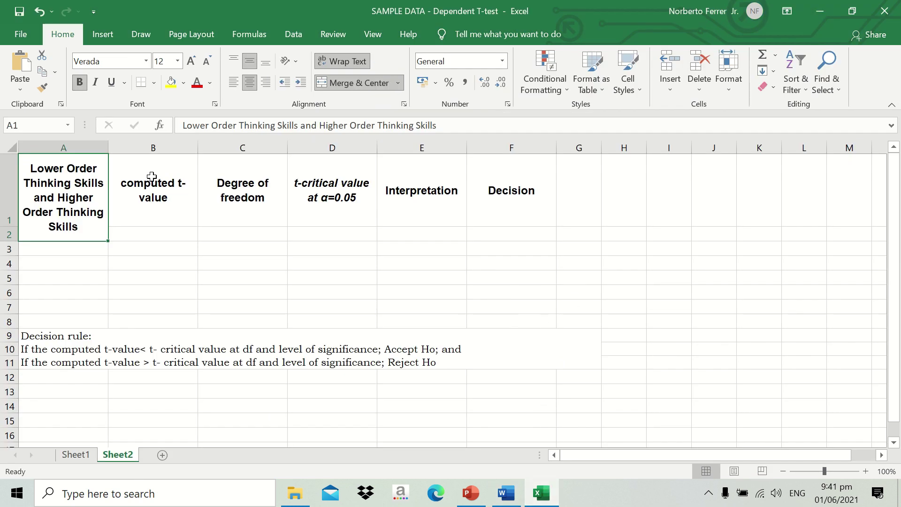
Look up the t value in Sheet1's J11 and enter 10.71 in B2.
click(123, 202)
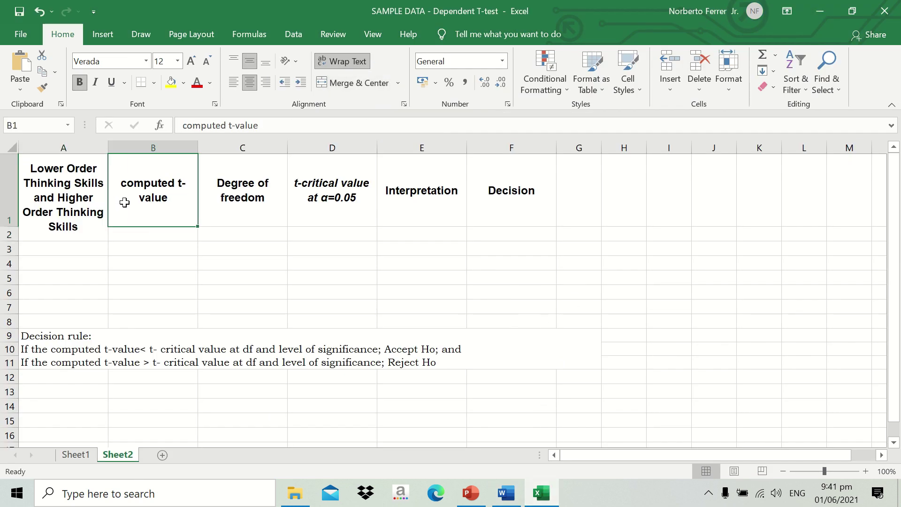
click(163, 231)
click(75, 454)
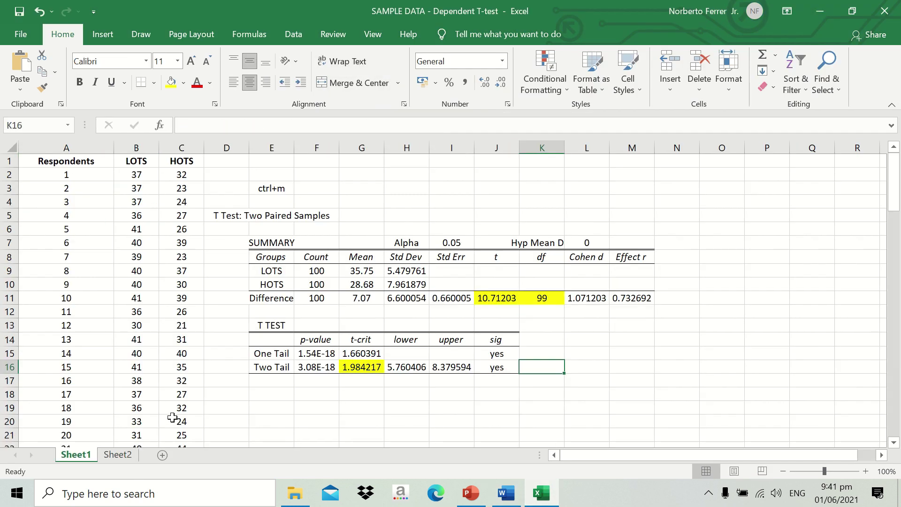
click(502, 297)
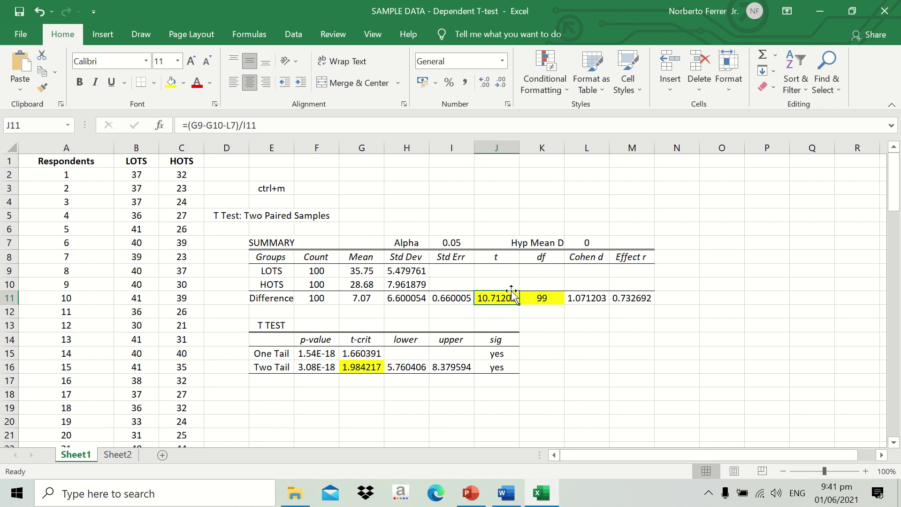
click(118, 454)
text(10.71)
key(Tab)
Enter 99 degrees of freedom in C2 and t-critical 1.98 in D2, checked against Sheet1.
click(85, 455)
click(136, 454)
text(99)
key(Tab)
click(80, 456)
click(115, 454)
text(1.)
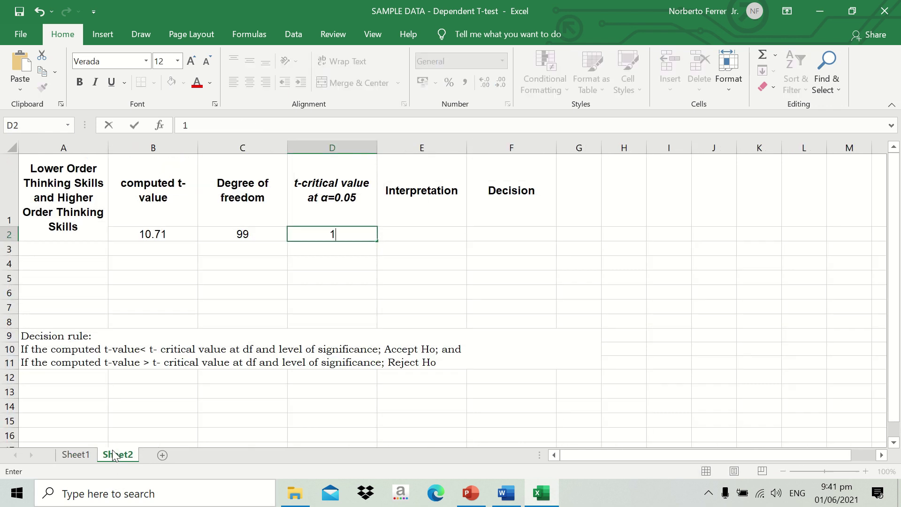
text(98)
key(Tab)
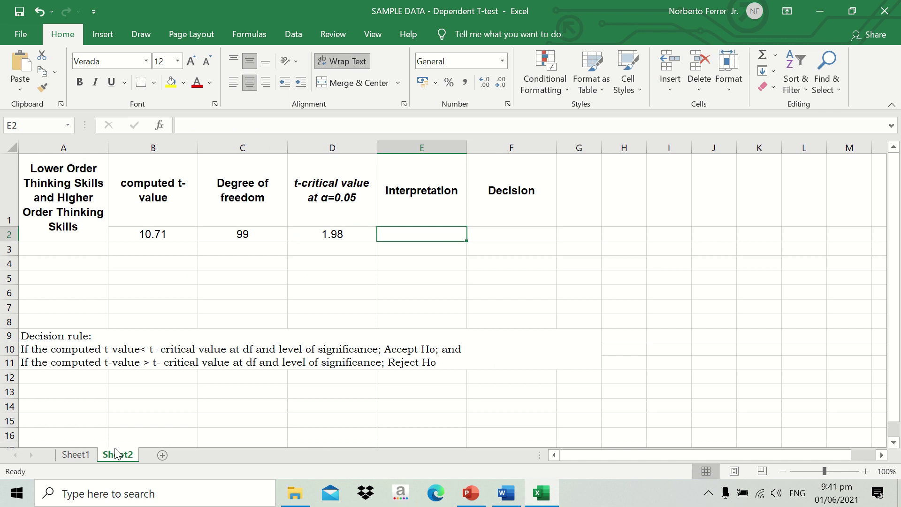
Check the values entered in B2 and D2, then select the decision rule notes.
click(135, 240)
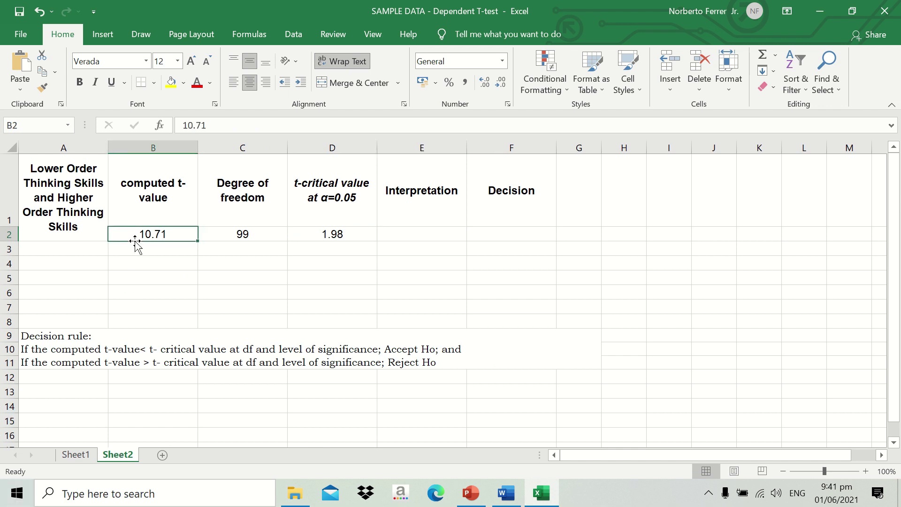
click(322, 241)
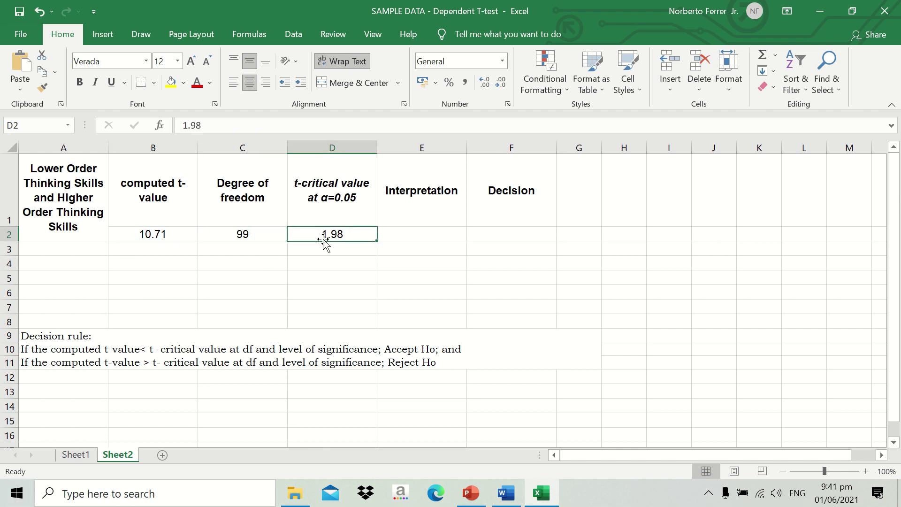
click(148, 225)
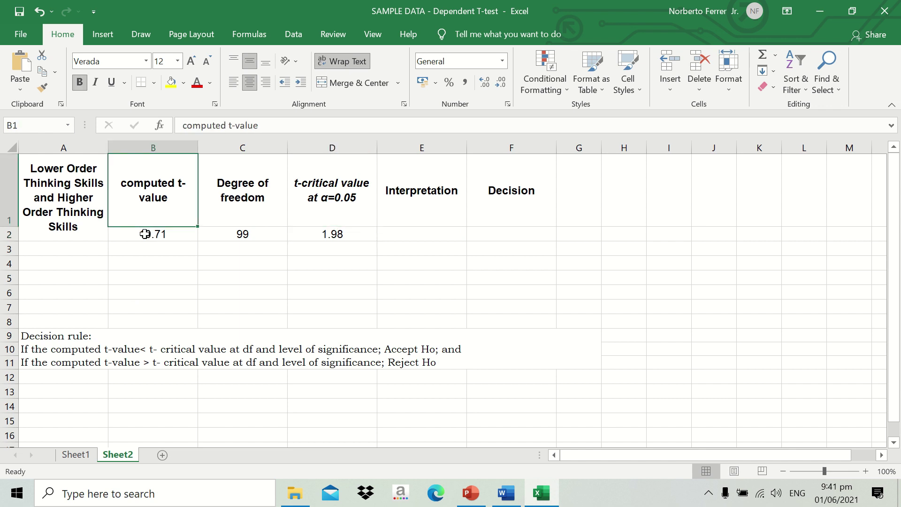
click(250, 290)
click(55, 337)
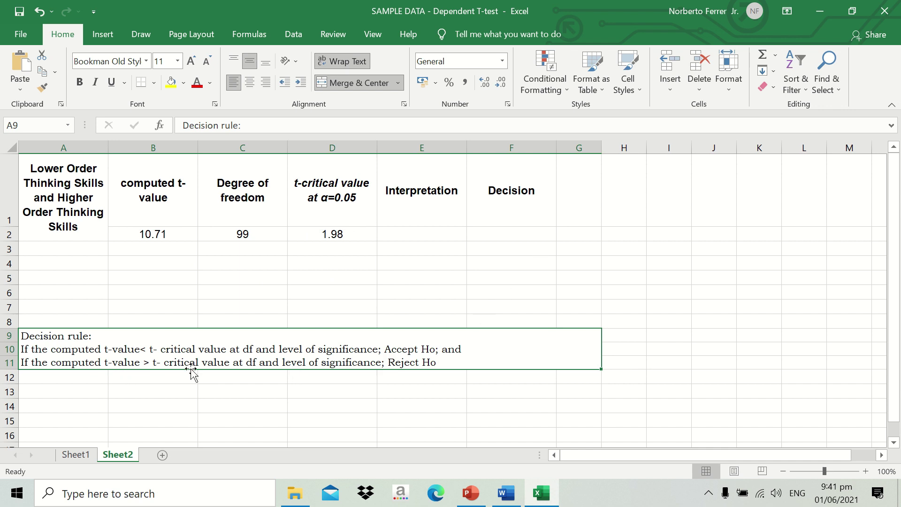
Enter 'Reject Ho' in F2 and 'With Significant Difference' in E2, then go back to Word.
click(482, 234)
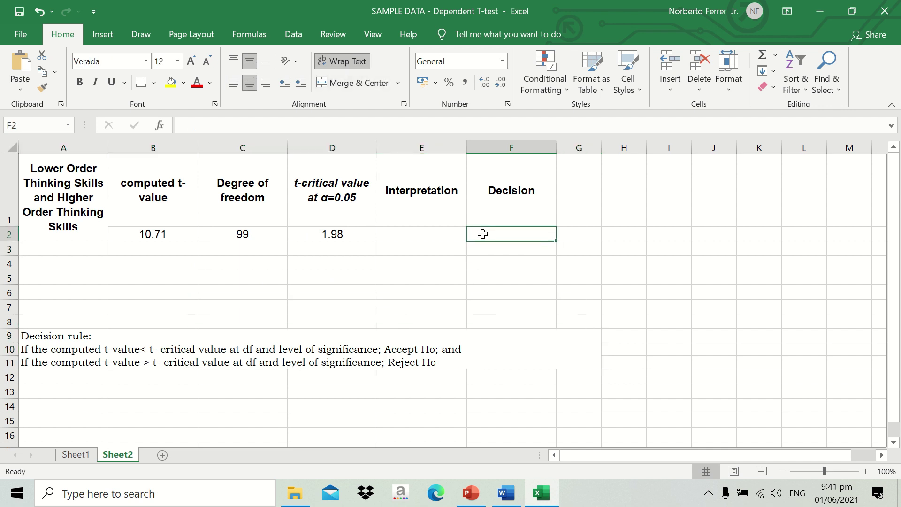
text(Reject )
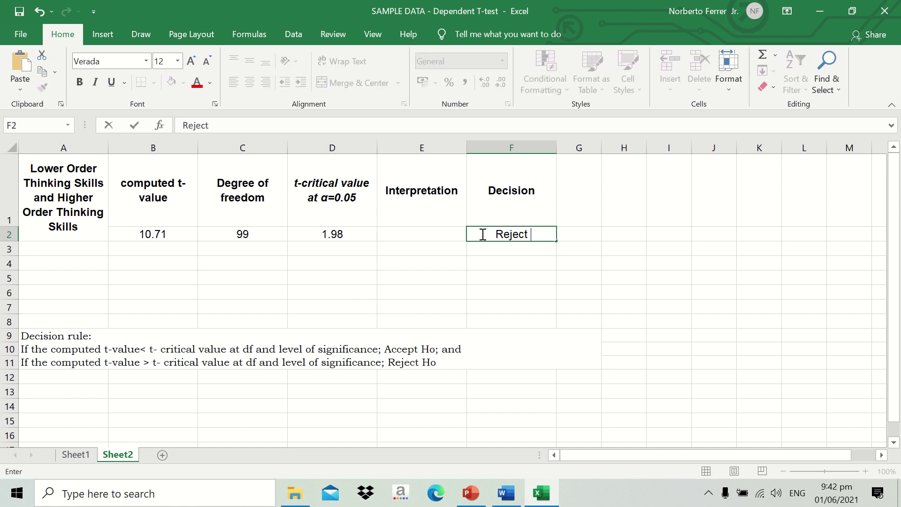
text(Ho)
key(Return)
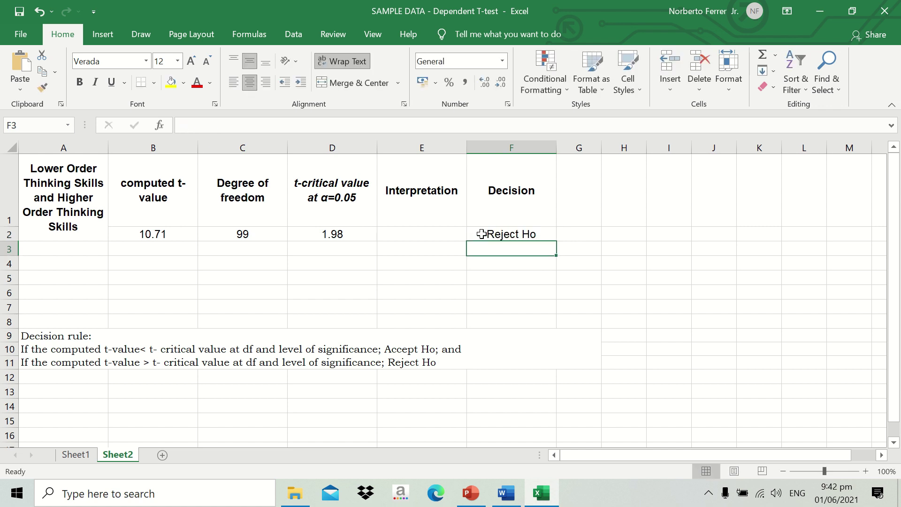
key(Left)
key(Up)
text(With Significant )
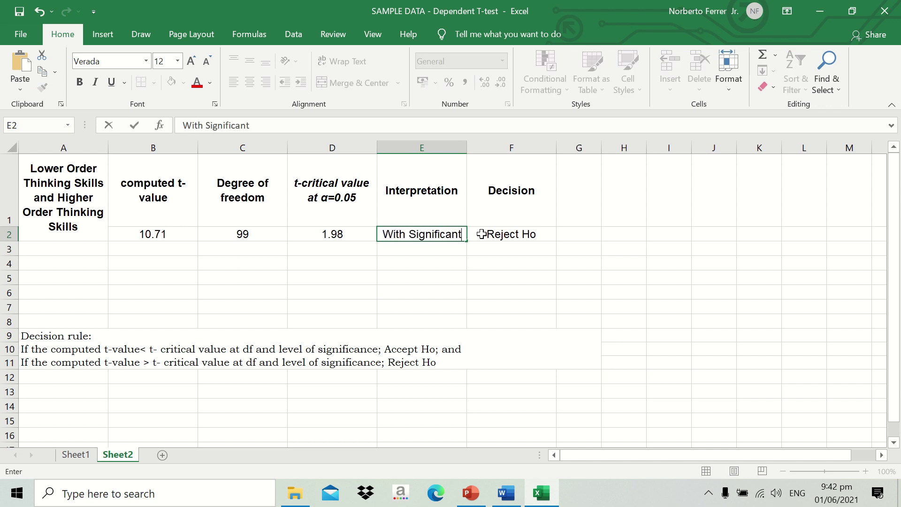
text(Diffe)
text(rence)
key(Return)
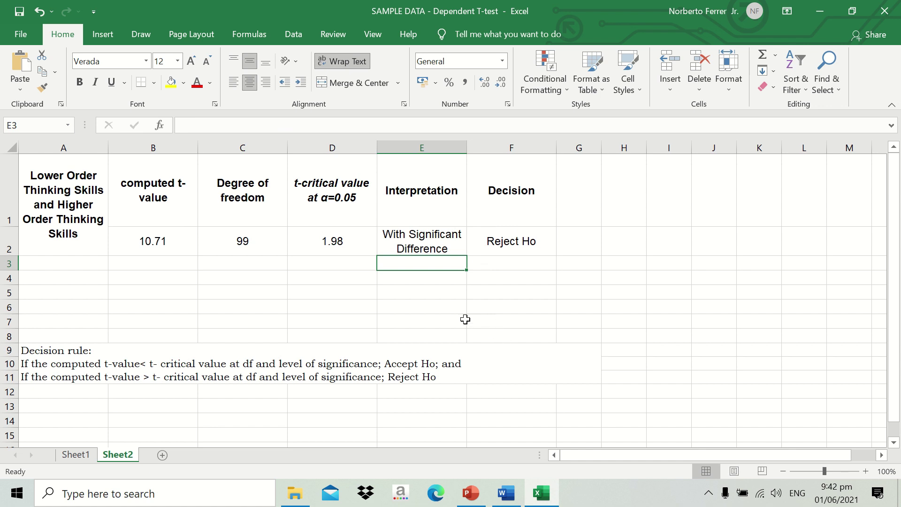
click(353, 288)
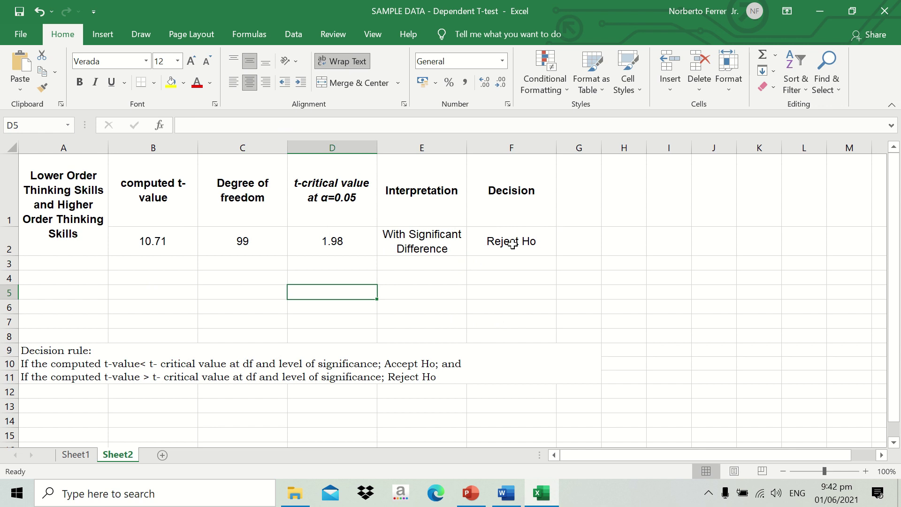
click(506, 492)
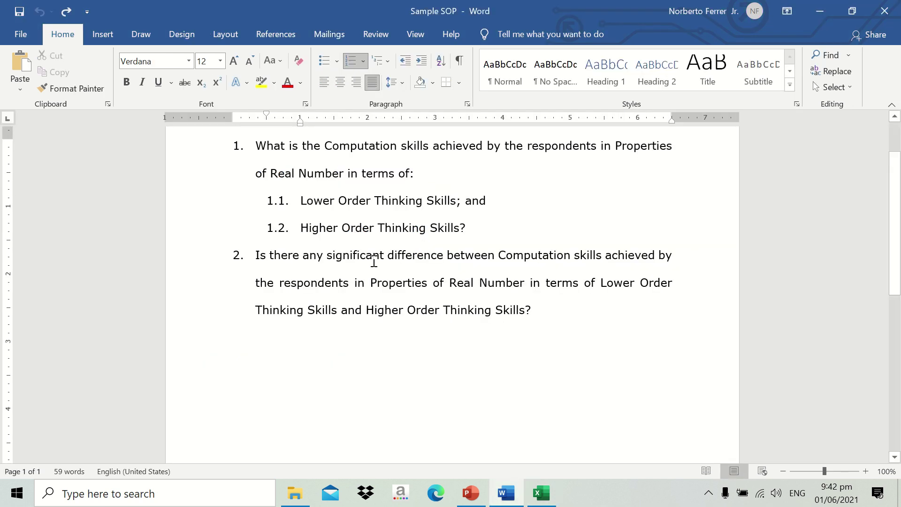
Copy the Sheet2 results table A1:F2 in Excel.
double_click(393, 256)
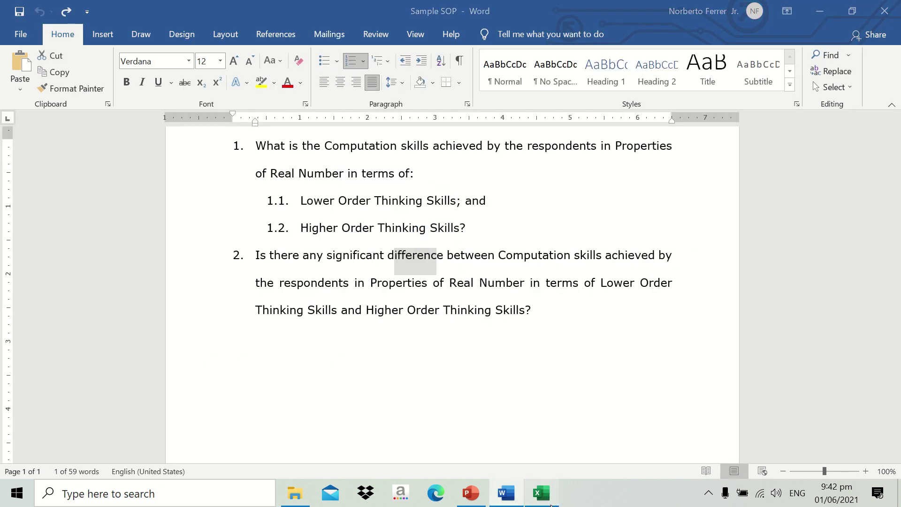
click(541, 493)
click(370, 321)
drag(372, 261, 388, 262)
click(482, 262)
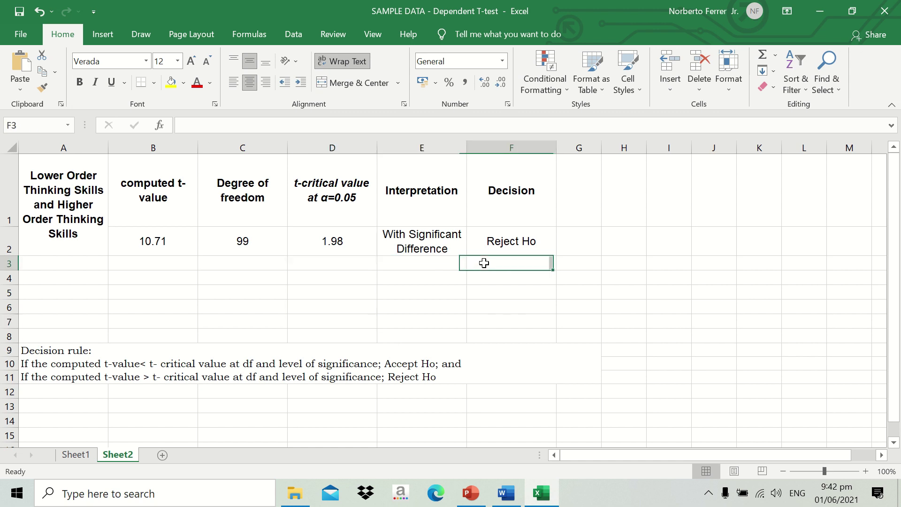
drag(69, 193, 511, 229)
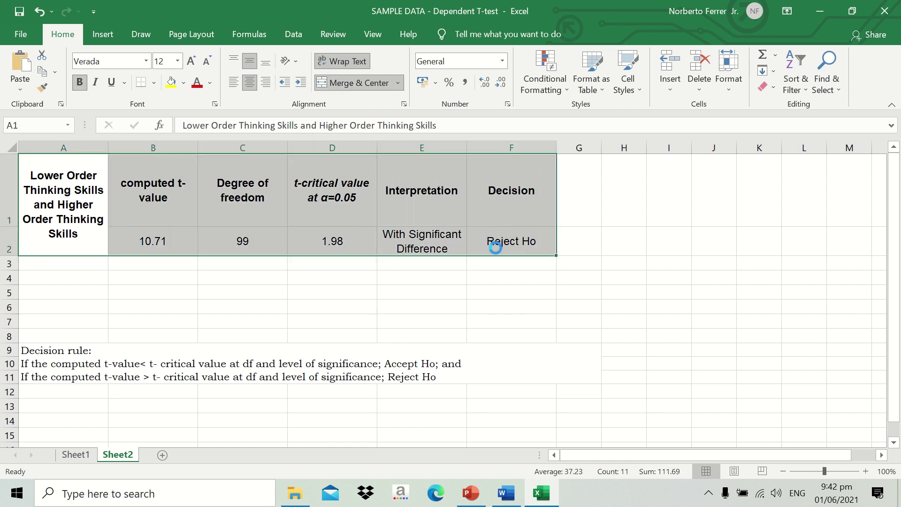
key(ctrl+c)
Add a centred, bold, unnumbered 'Table 2' paragraph after question 2.
click(506, 493)
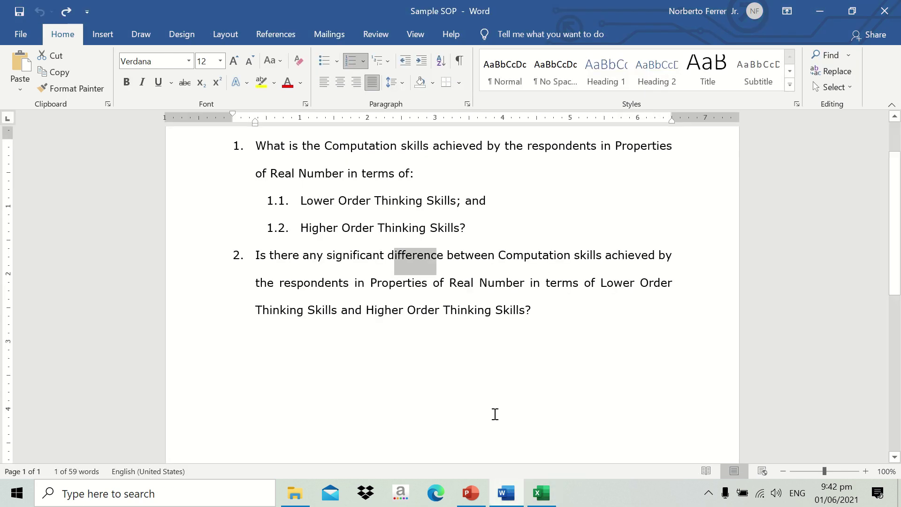
click(551, 338)
text(\)
key(Return)
key(BackSpace)
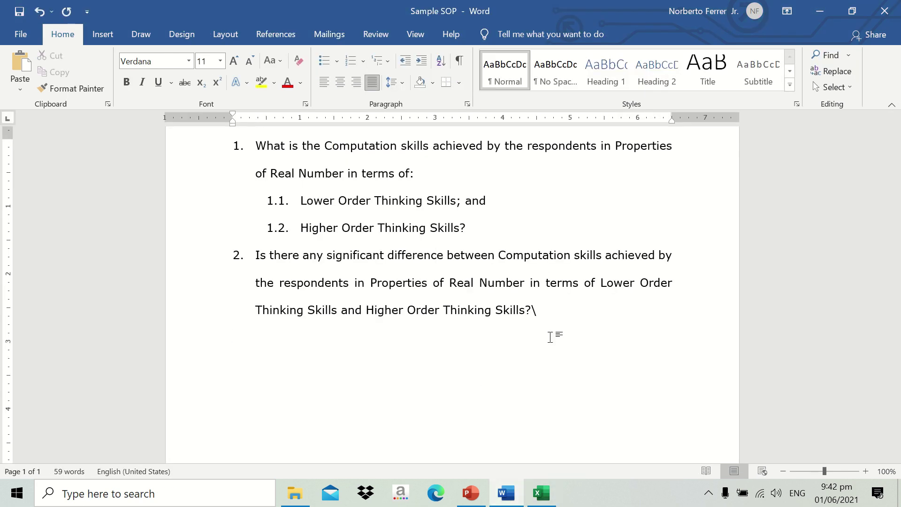
key(ctrl+e)
key(ctrl+b)
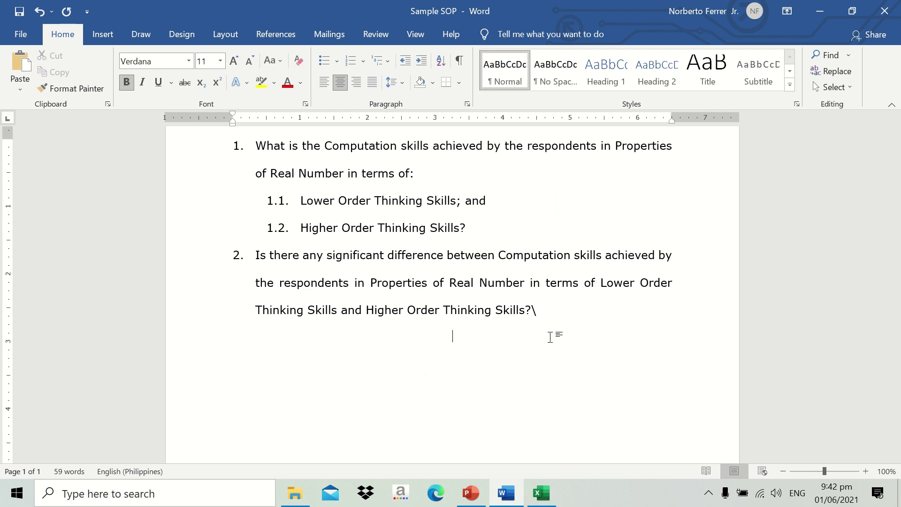
text(Table 2)
click(548, 312)
key(BackSpace)
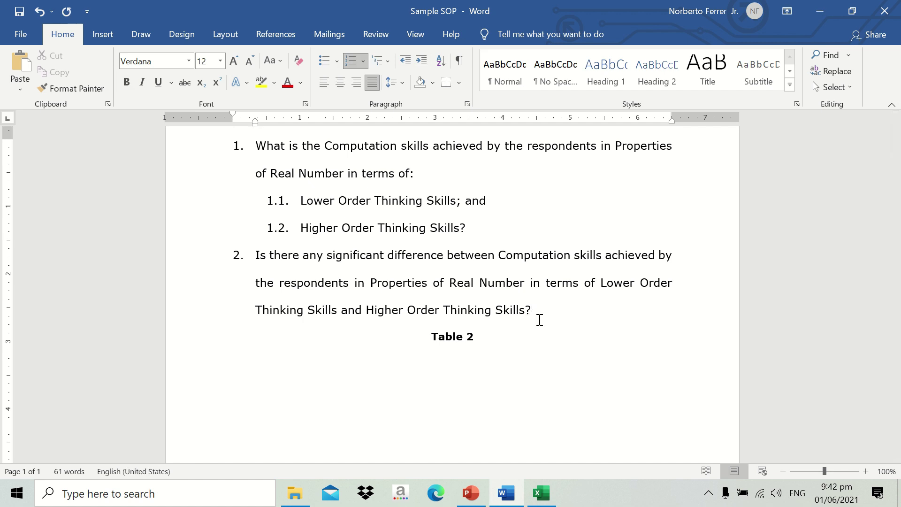
Adjust the document font size and type the caption start 'The result in the test of'.
double_click(477, 354)
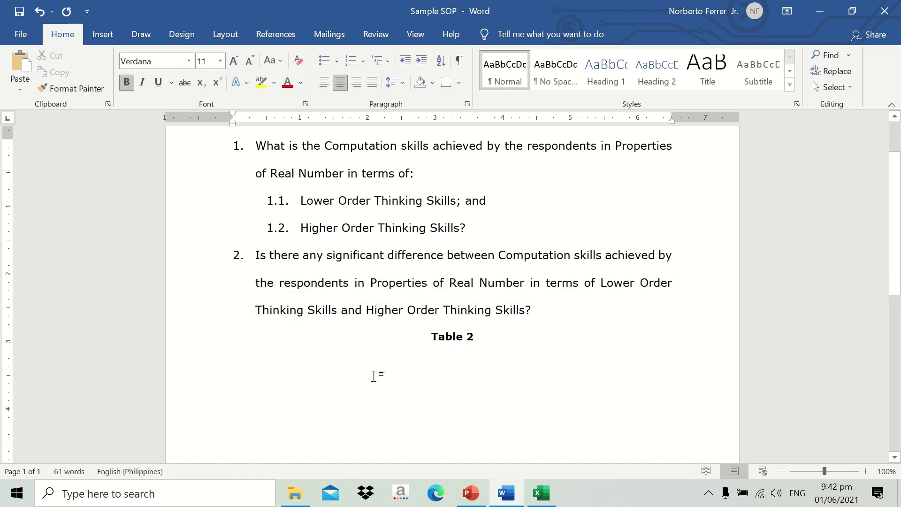
key(ctrl+a)
click(210, 67)
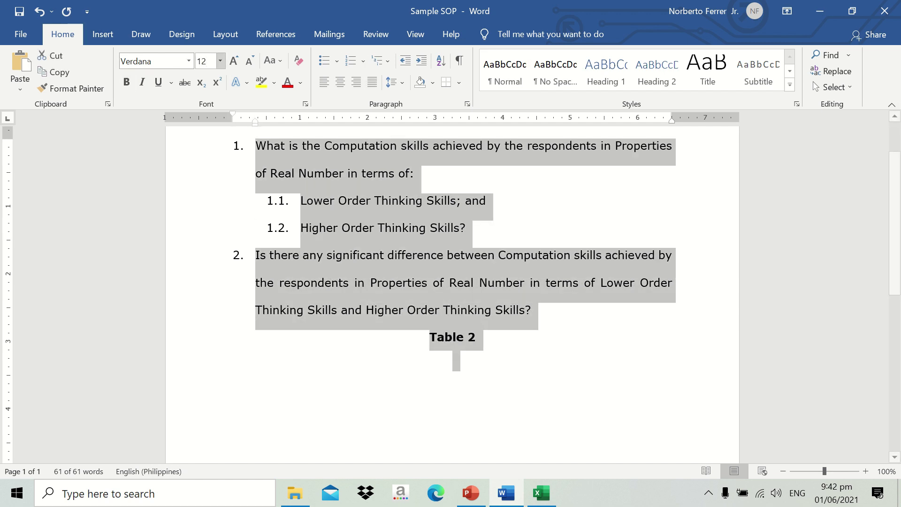
click(461, 358)
scroll(463, 352, down, 3)
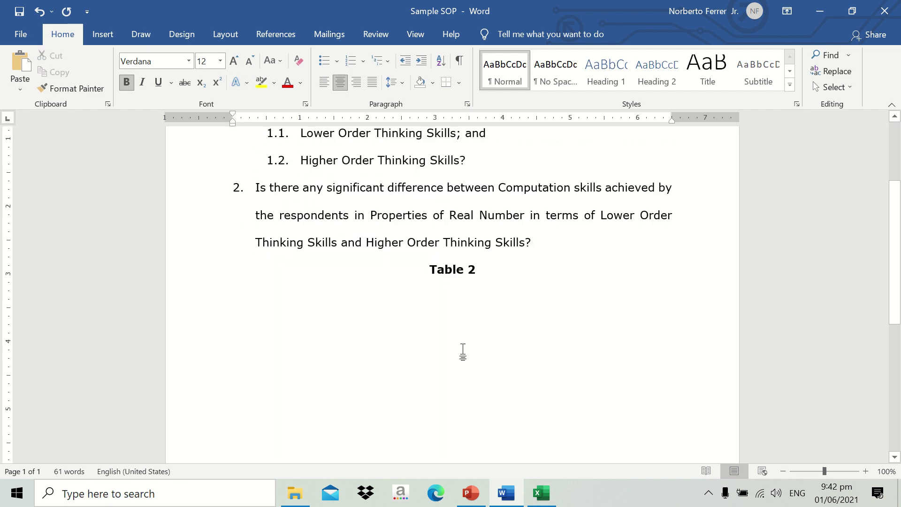
scroll(462, 352, up, 1)
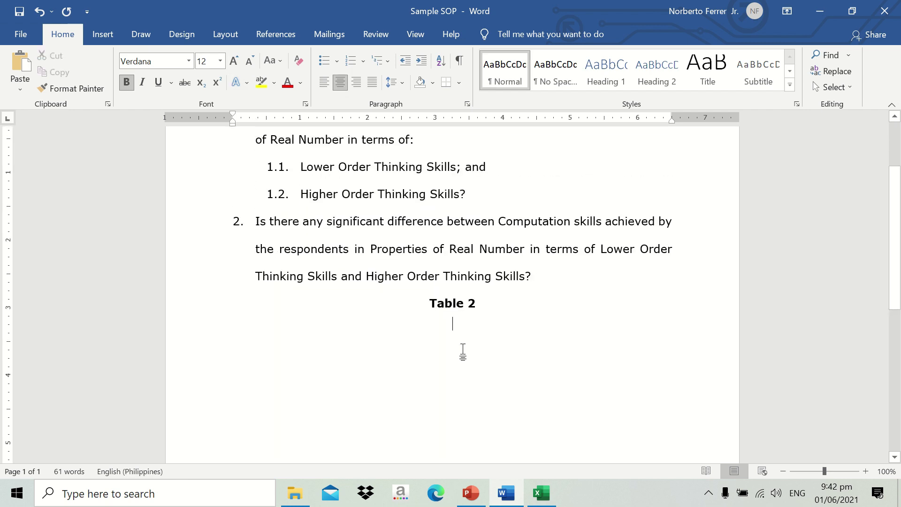
text(The result in the testo)
key(BackSpace)
text(of)
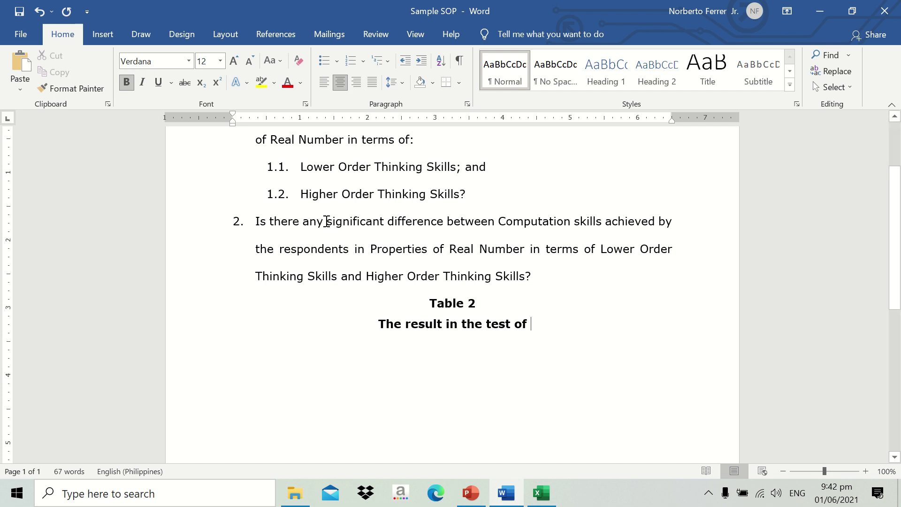
Append question 2's wording from 'significant' to 'Thinking Skills' to the caption as plain text.
drag(327, 221, 525, 276)
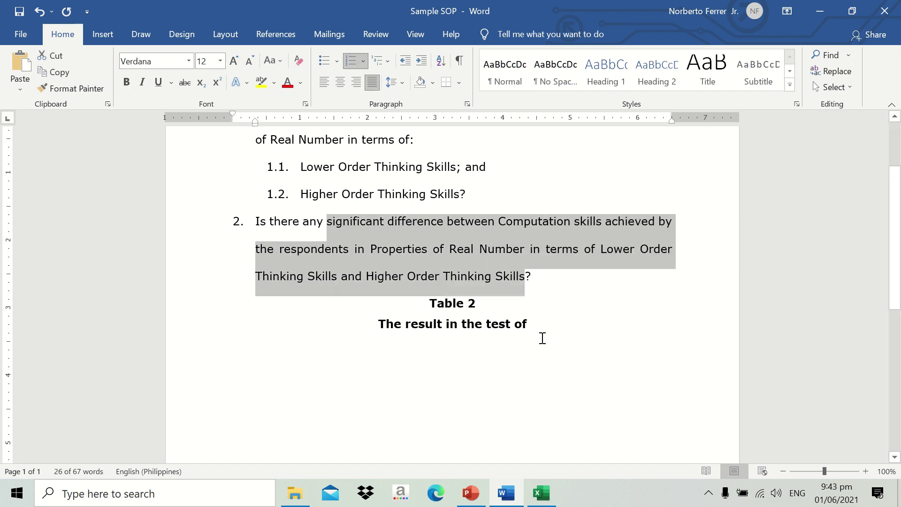
key(ctrl+c)
click(546, 326)
key(ctrl+v)
click(629, 382)
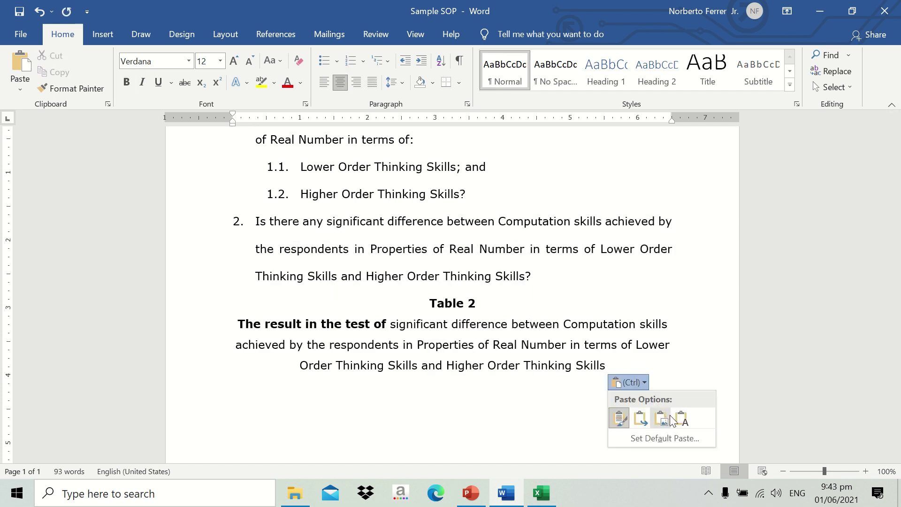
click(681, 418)
scroll(609, 389, down, 3)
key(Return)
key(Return)
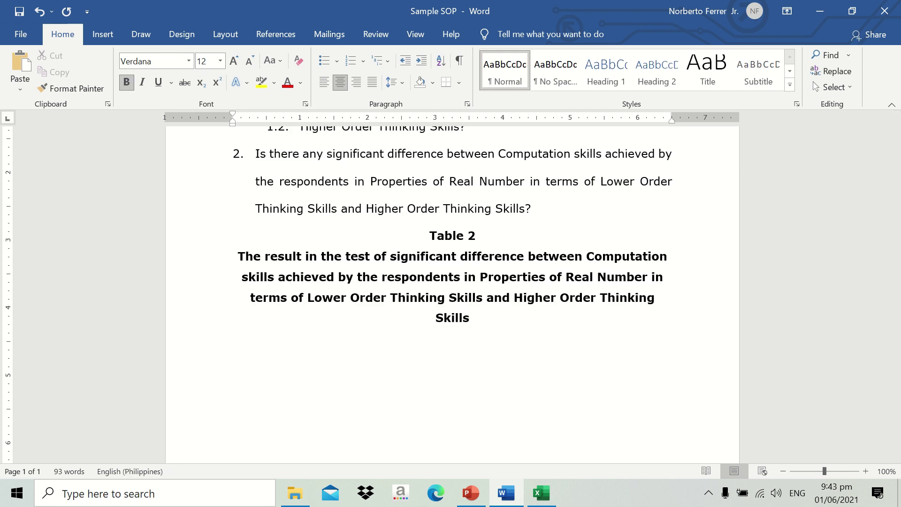
key(alt+Tab)
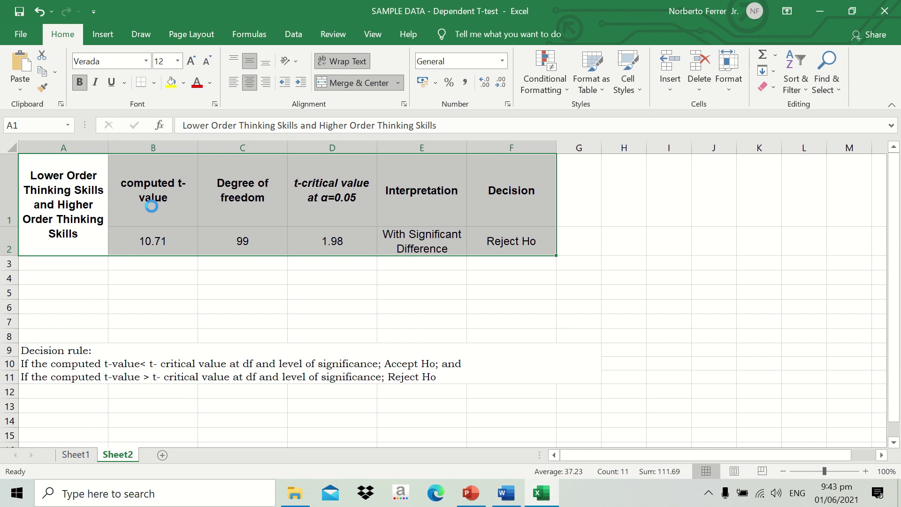
Paste the results table (10.71, 99, 1.98, Reject Ho) under the Table 2 caption and select it.
key(ctrl+c)
key(alt+Tab)
key(ctrl+v)
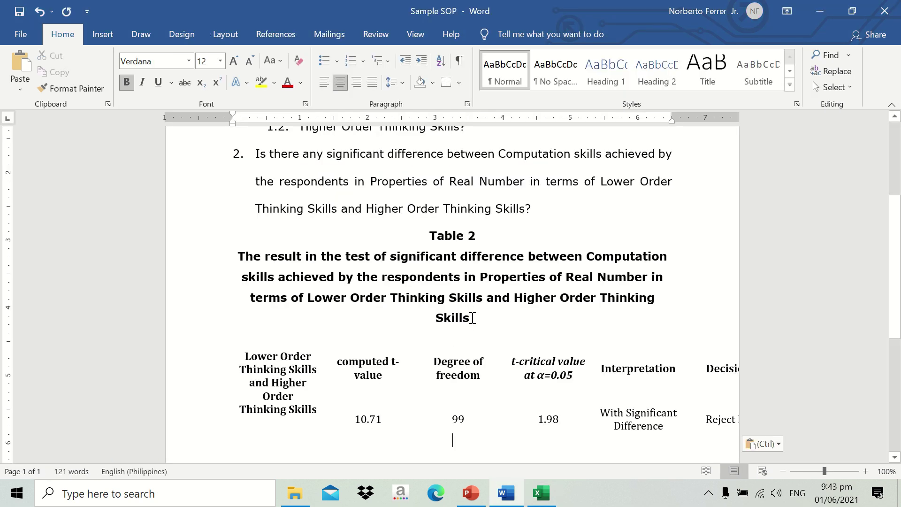
click(228, 326)
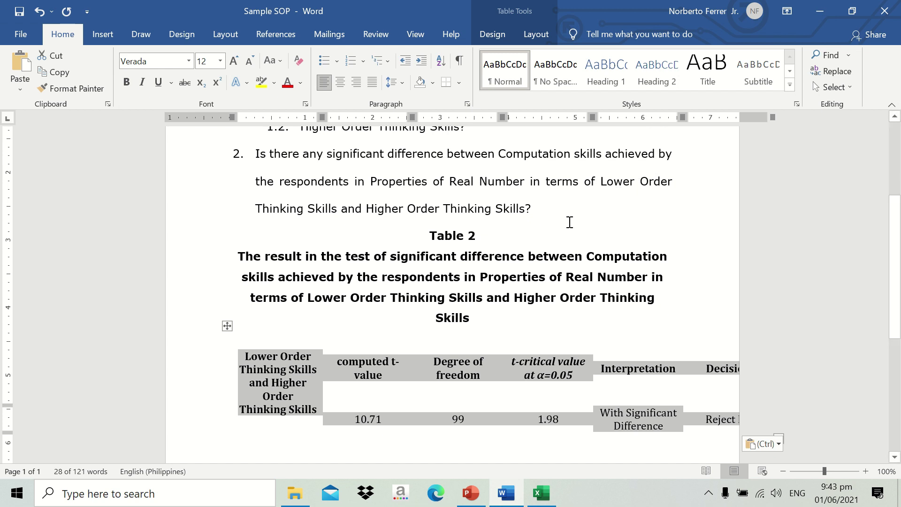
scroll(576, 317, down, 1)
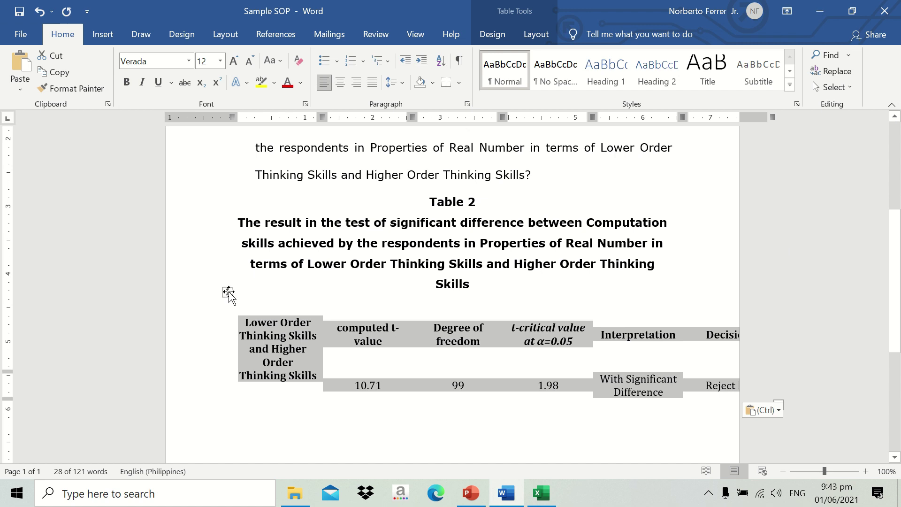
AutoFit the Table 2 results table to the page window width.
click(539, 32)
click(402, 64)
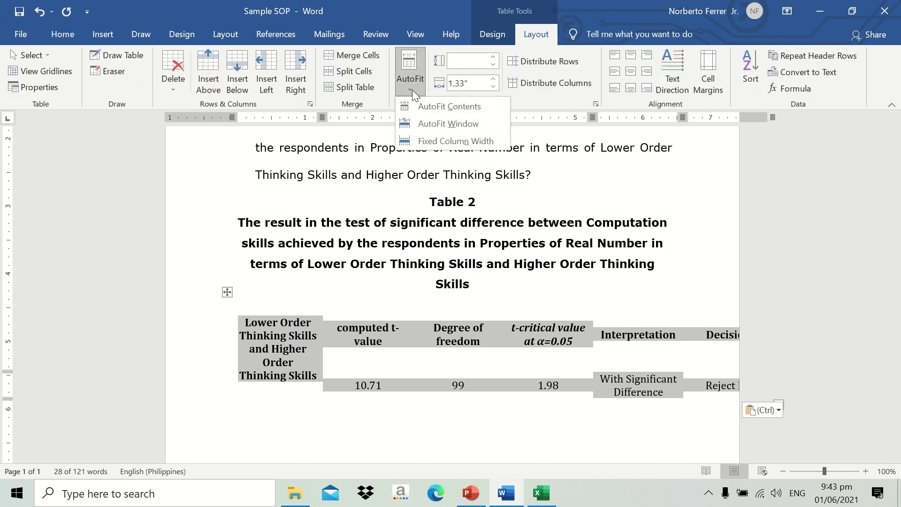
click(438, 124)
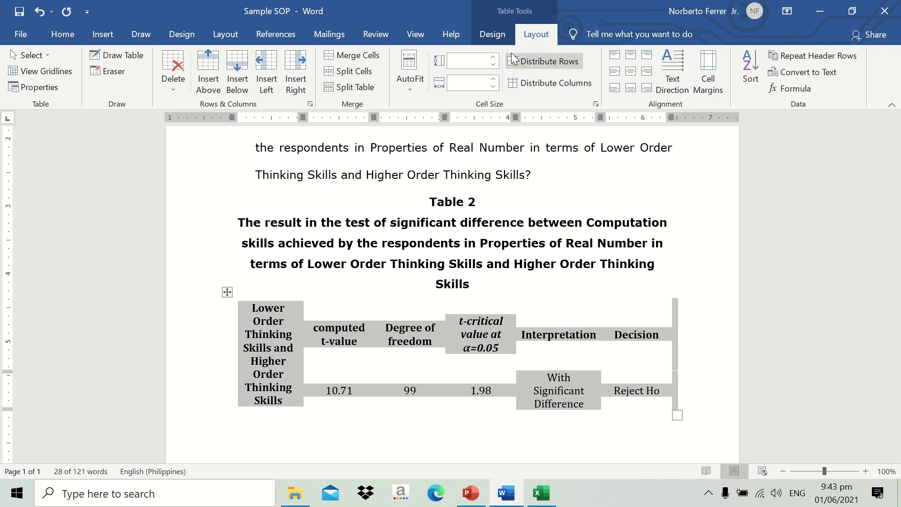
Apply All Borders so every cell of the table is bordered.
click(493, 35)
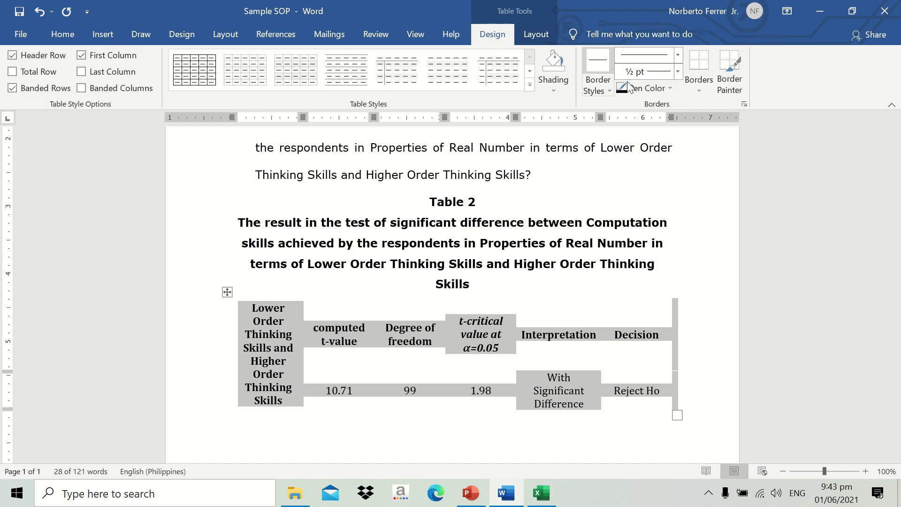
click(703, 93)
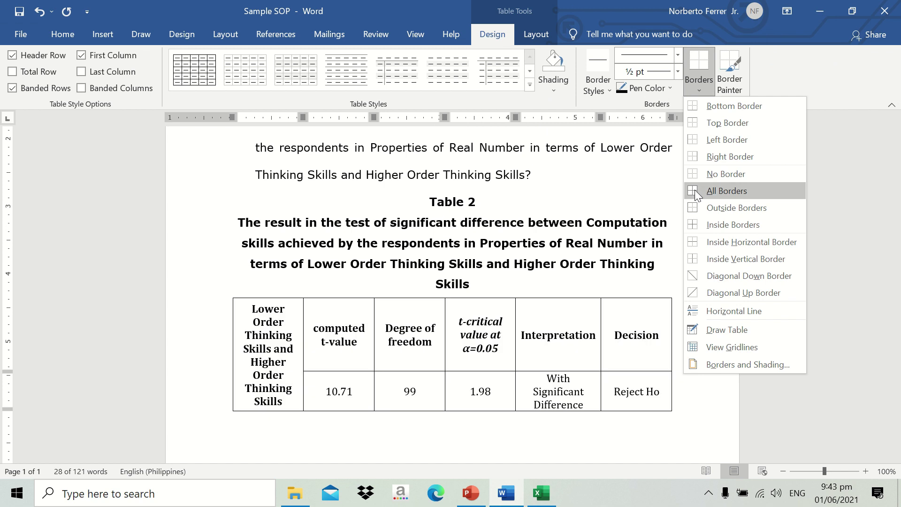
click(694, 190)
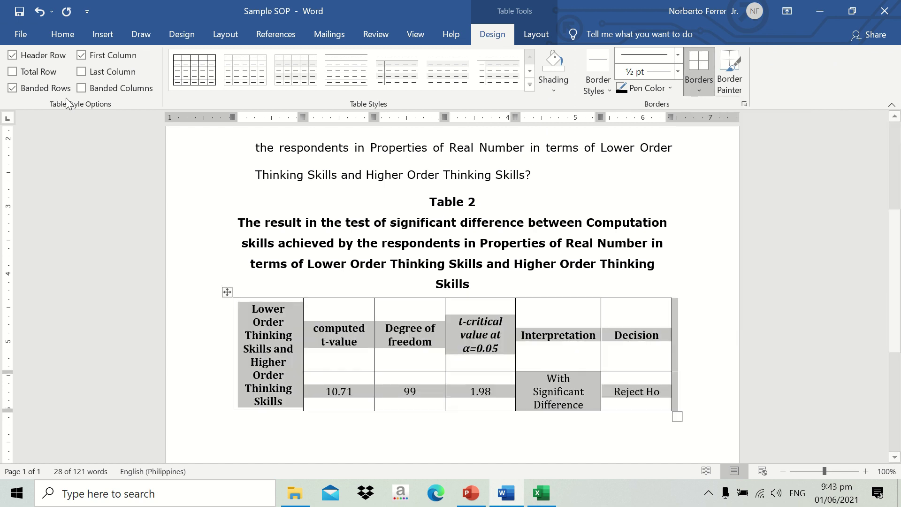
Set the table text font to Verdana, then reselect the whole results table.
click(60, 28)
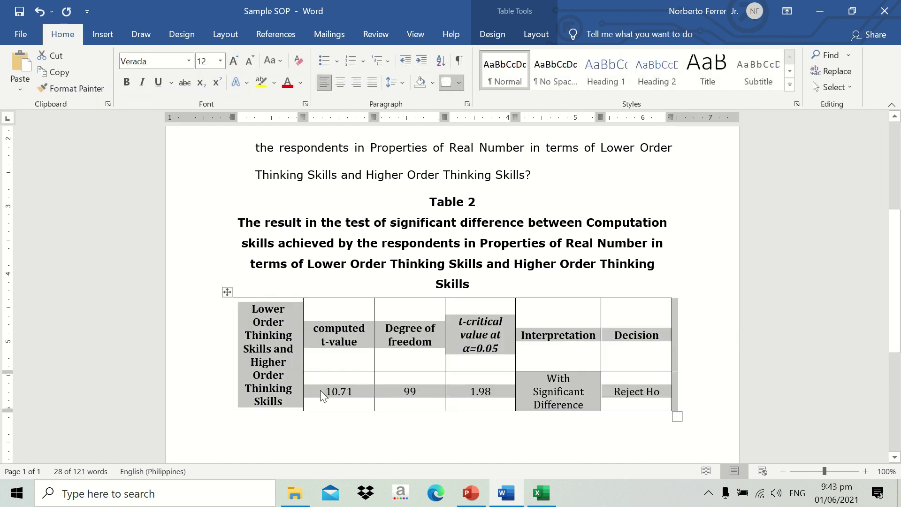
click(151, 62)
text(Ve)
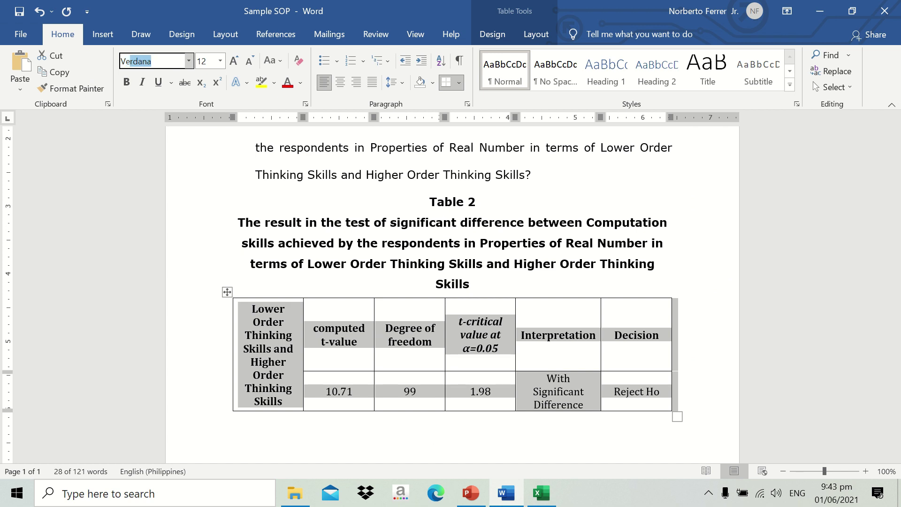
key(Return)
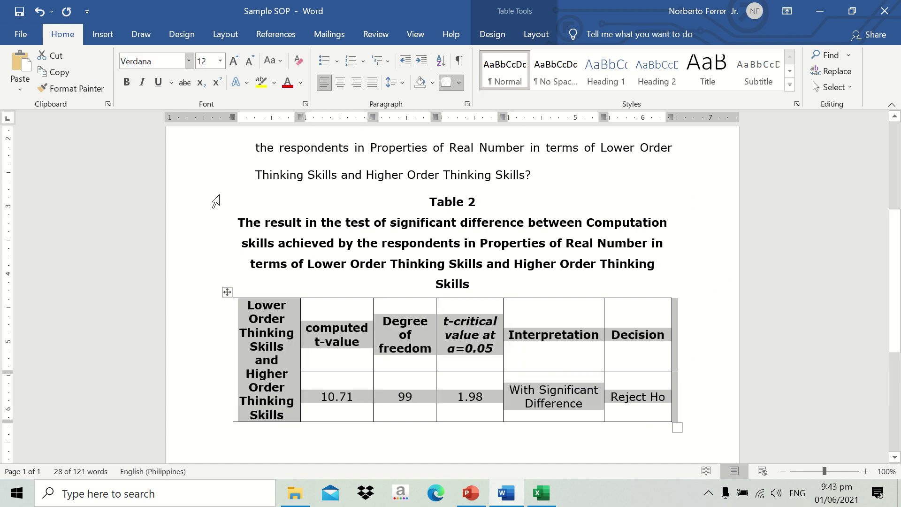
click(410, 443)
scroll(399, 424, down, 3)
scroll(399, 424, up, 3)
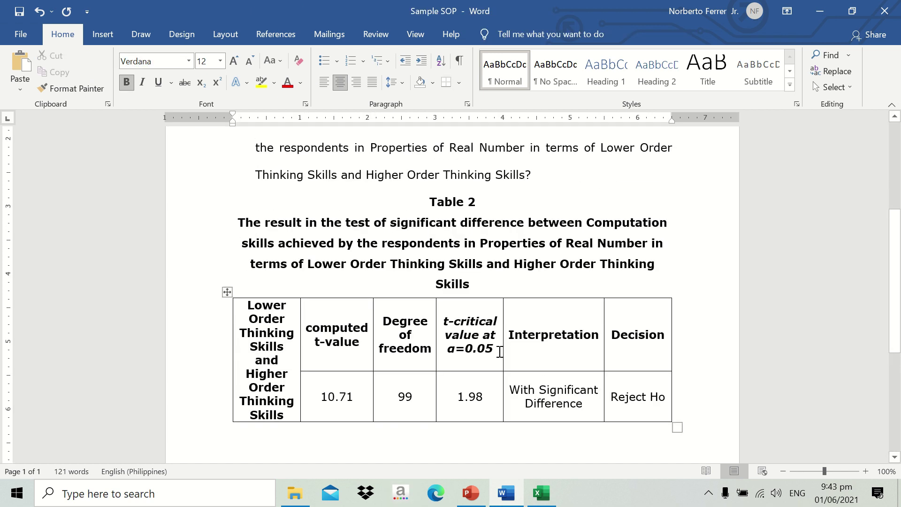
scroll(501, 359, down, 3)
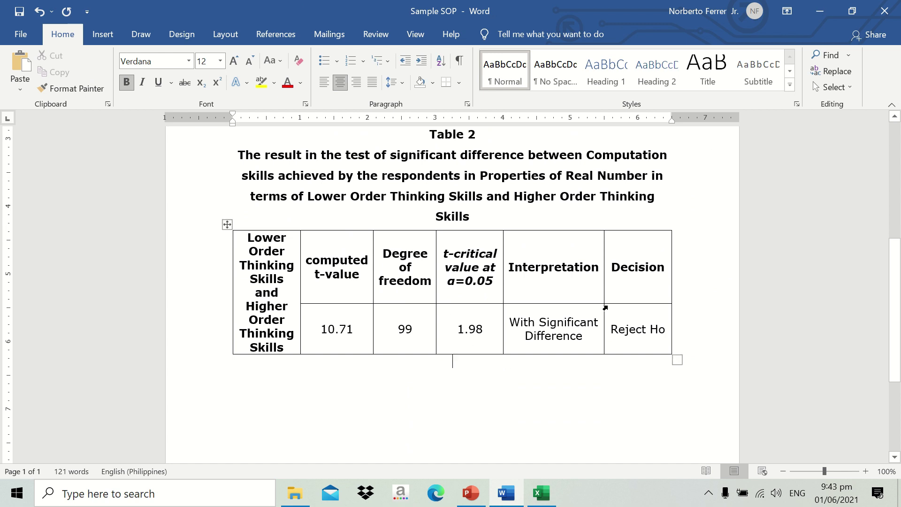
click(227, 224)
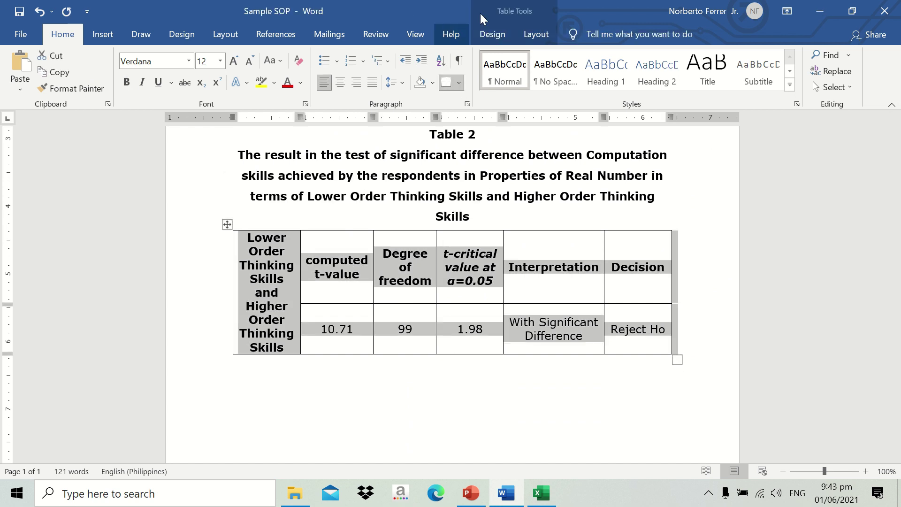
Give Table 2 custom thick 3 pt top and bottom borders in Borders and Shading.
click(742, 103)
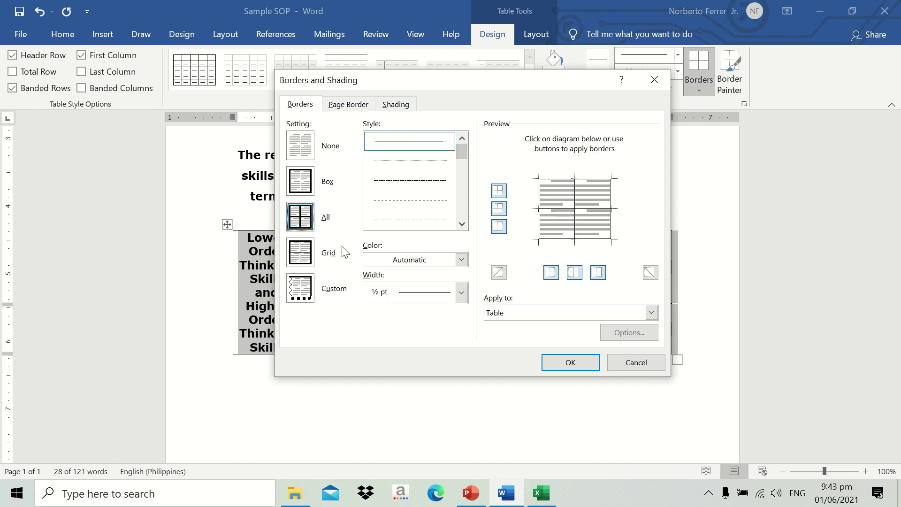
click(307, 292)
scroll(399, 206, down, 3)
click(411, 218)
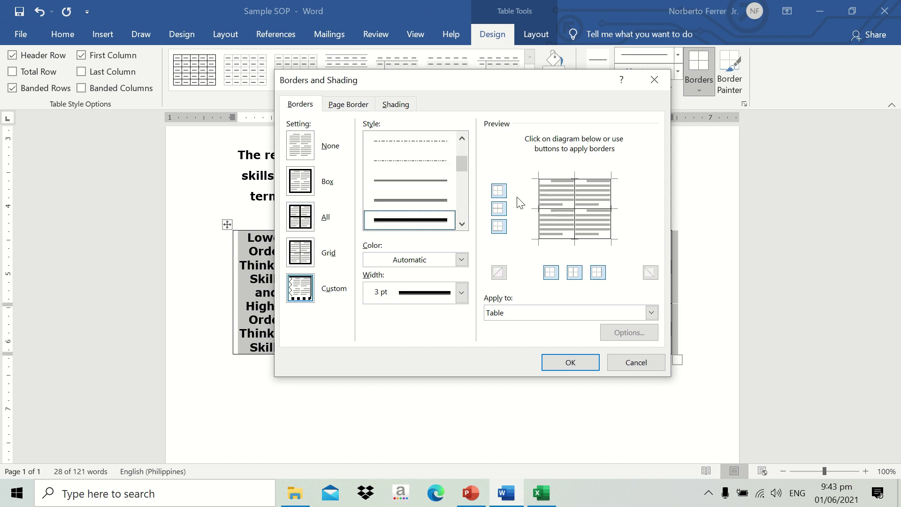
click(498, 196)
click(498, 226)
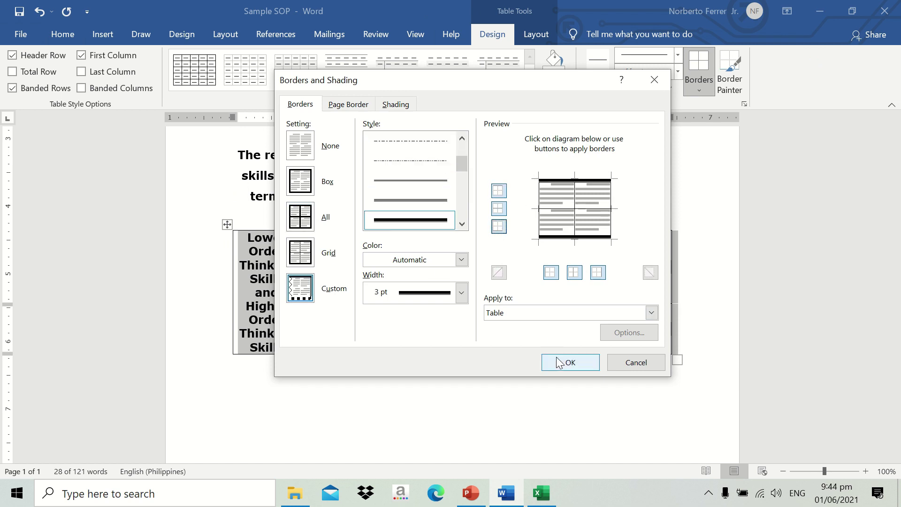
click(570, 362)
Deselect the table and switch back to the Excel workbook.
click(501, 383)
scroll(488, 403, down, 1)
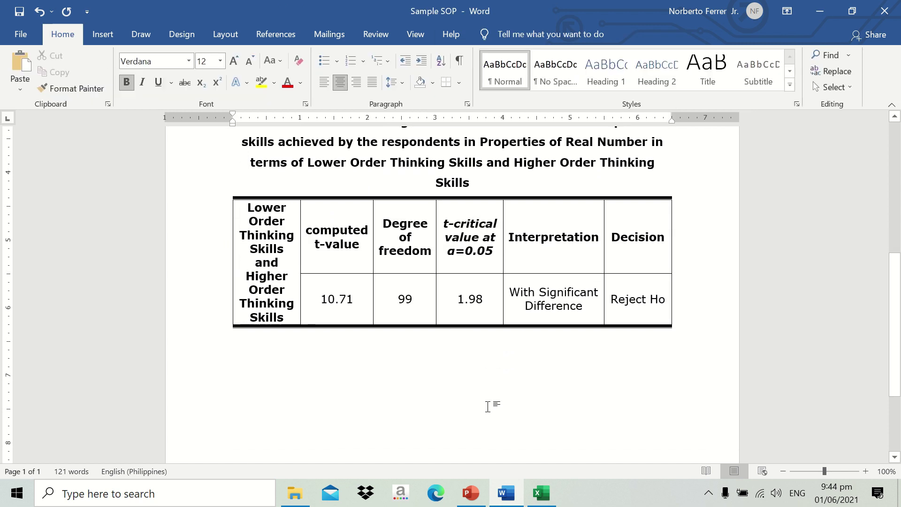
key(alt+Tab)
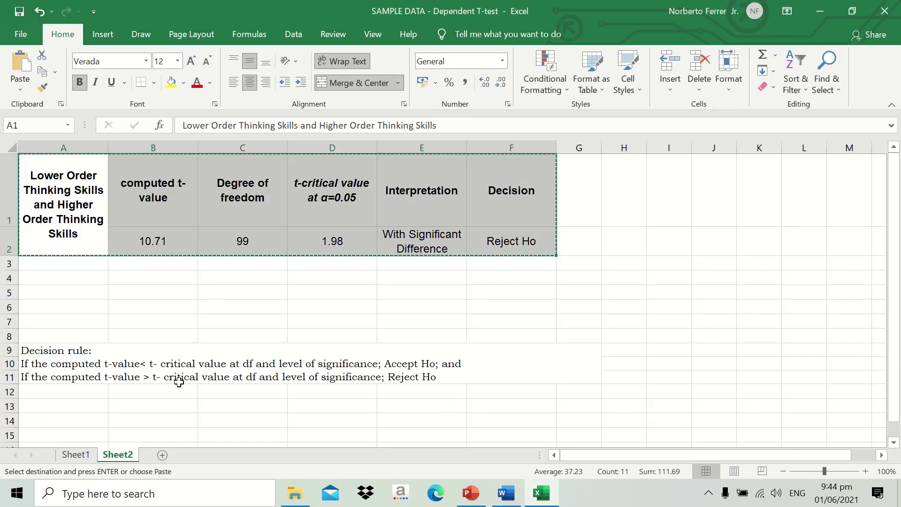
Copy the decision-rule notes from Excel and paste them below Table 2 in Word.
click(179, 377)
click(347, 122)
key(ctrl+a)
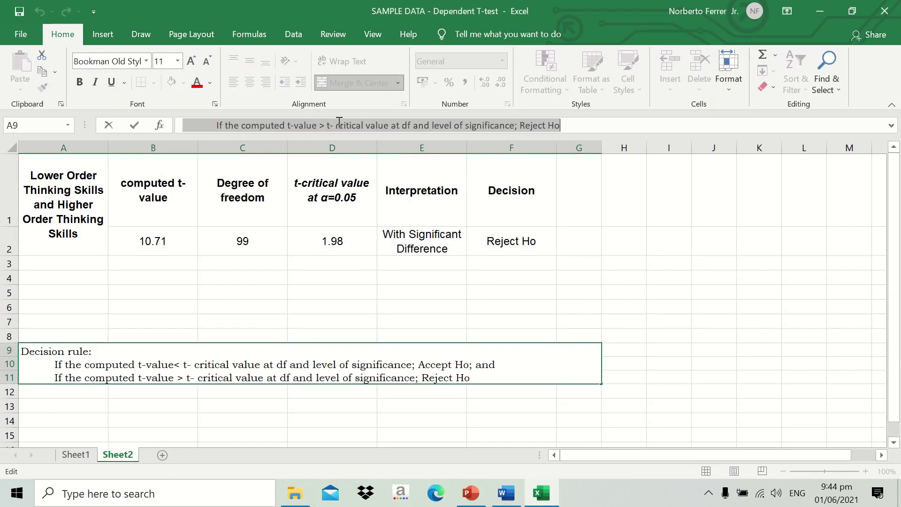
key(ctrl+c)
key(alt+Tab)
key(ctrl+v)
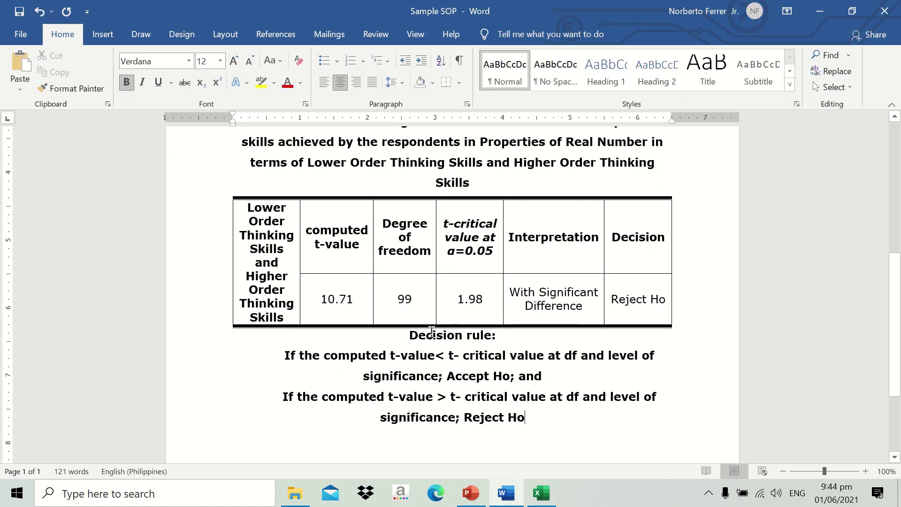
Make the decision-rule notes left-aligned, not bold, and 10 pt.
scroll(535, 426, down, 1)
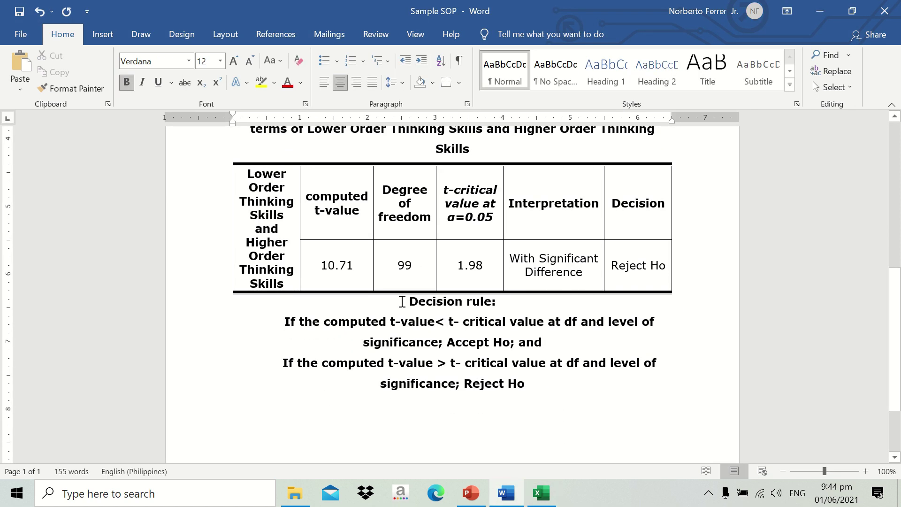
drag(413, 311, 577, 392)
key(ctrl+l)
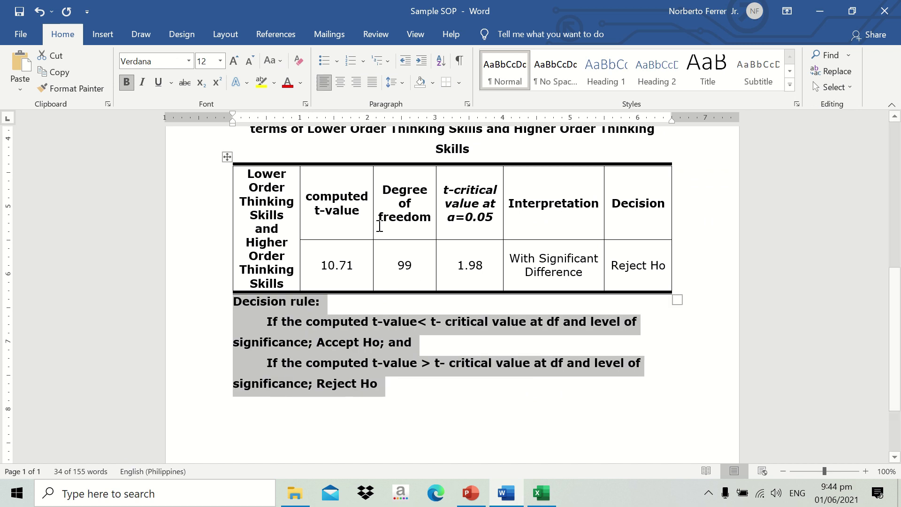
key(ctrl+b)
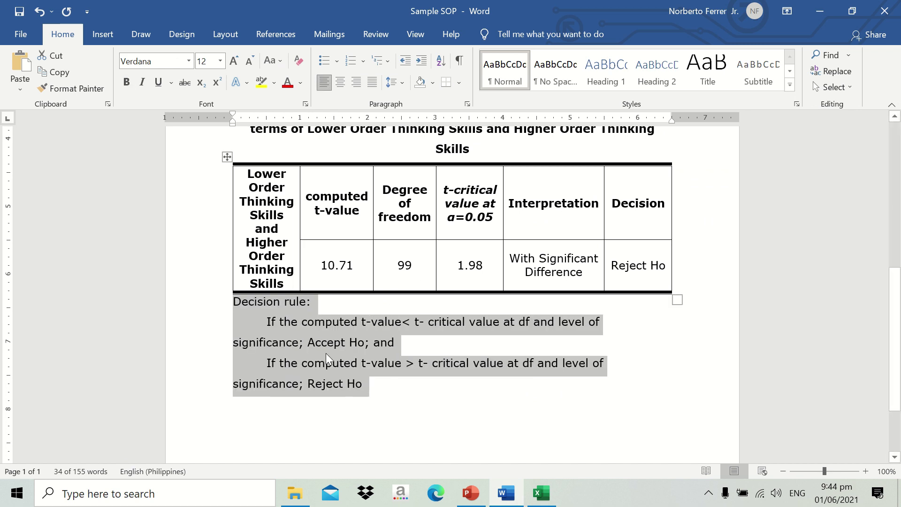
click(250, 61)
click(250, 61)
click(251, 61)
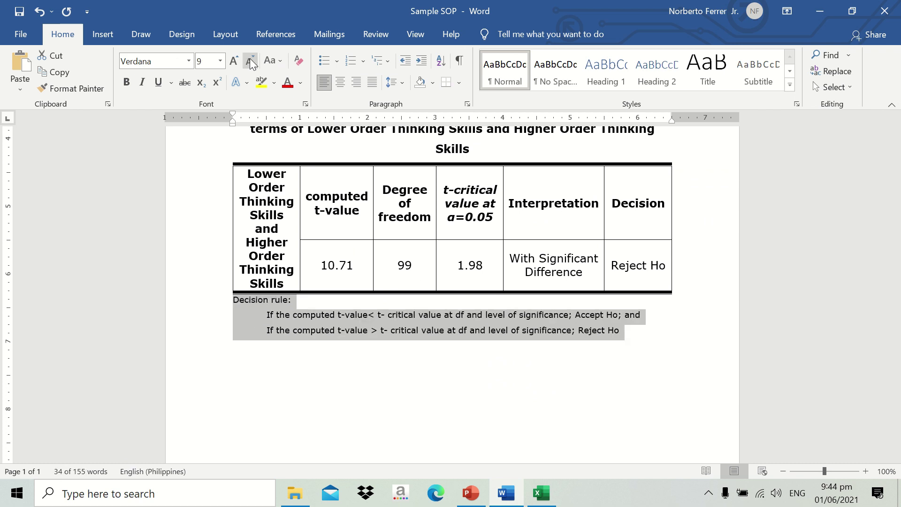
click(234, 61)
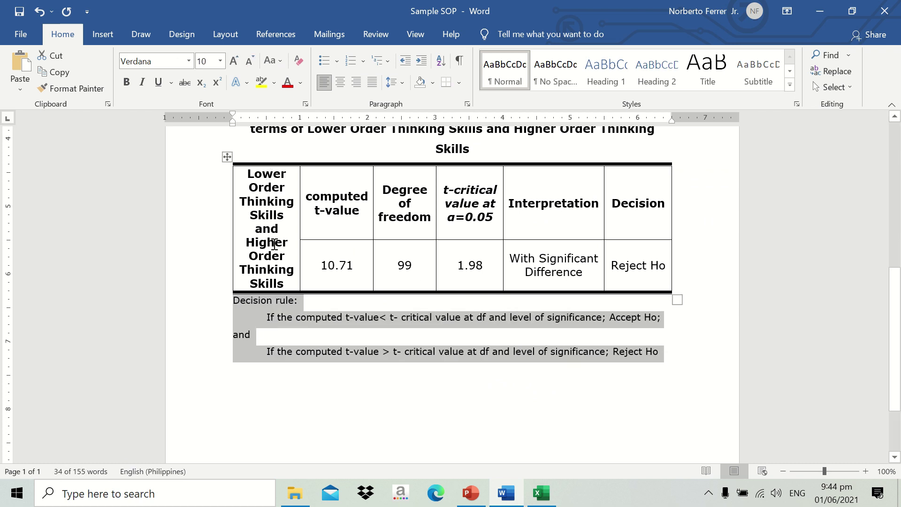
Remove the indents from the Accept Ho and Reject Ho rule lines.
click(265, 318)
key(BackSpace)
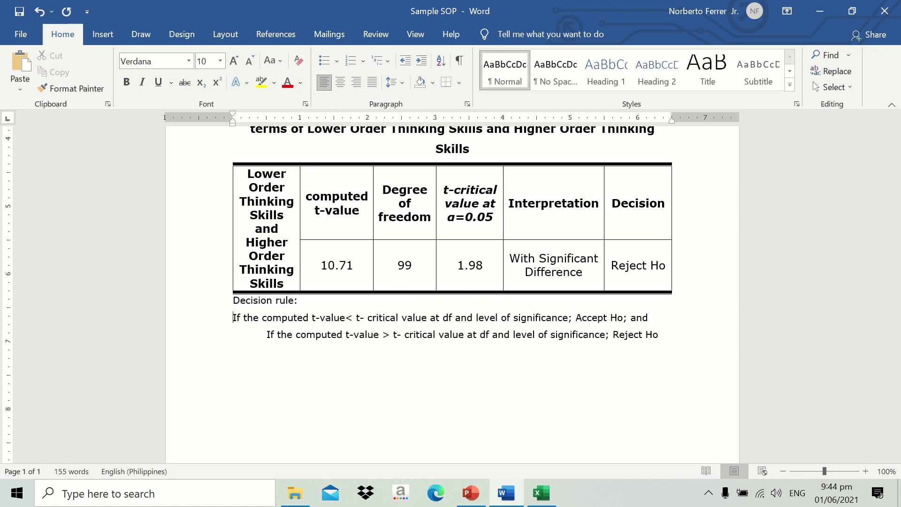
key(BackSpace)
key(Down)
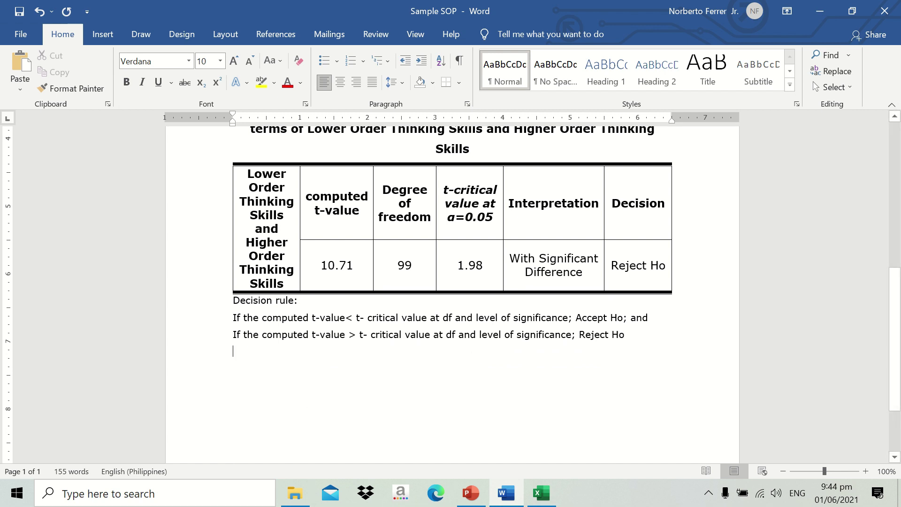
scroll(437, 380, up, 1)
scroll(437, 380, up, 2)
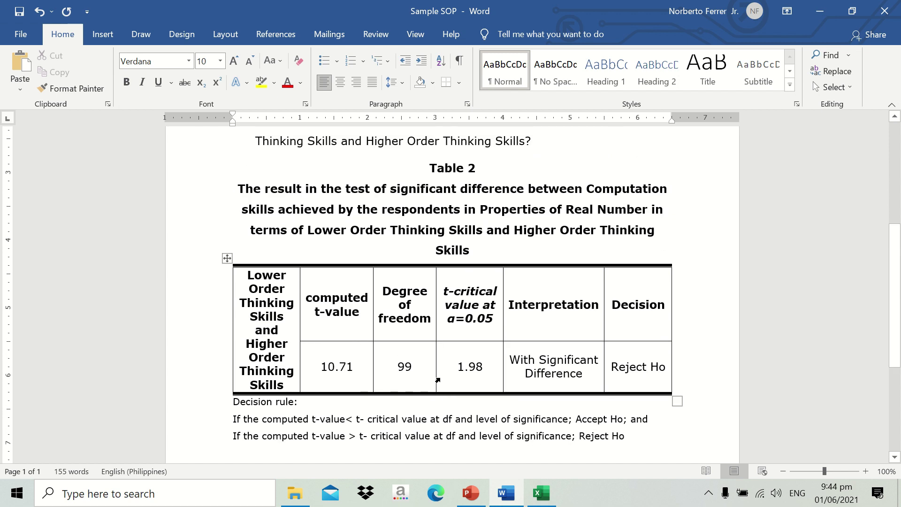
scroll(437, 380, up, 2)
scroll(445, 329, down, 2)
scroll(437, 184, down, 1)
scroll(437, 188, up, 1)
scroll(436, 197, down, 2)
scroll(436, 202, up, 1)
scroll(436, 199, down, 1)
scroll(328, 244, down, 2)
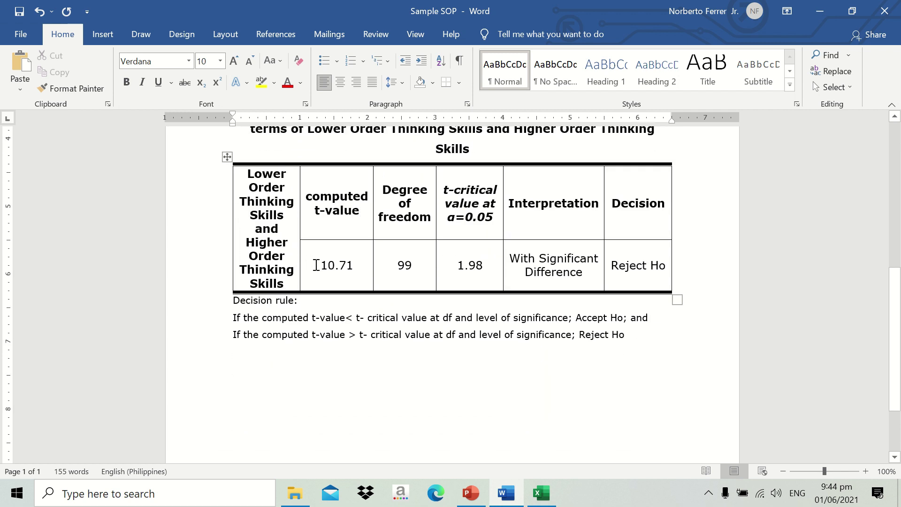
drag(317, 265, 632, 287)
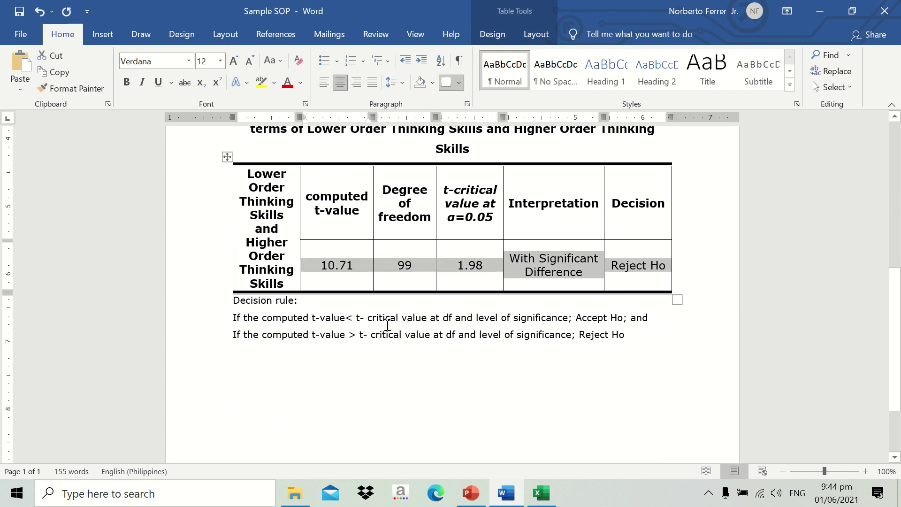
click(284, 272)
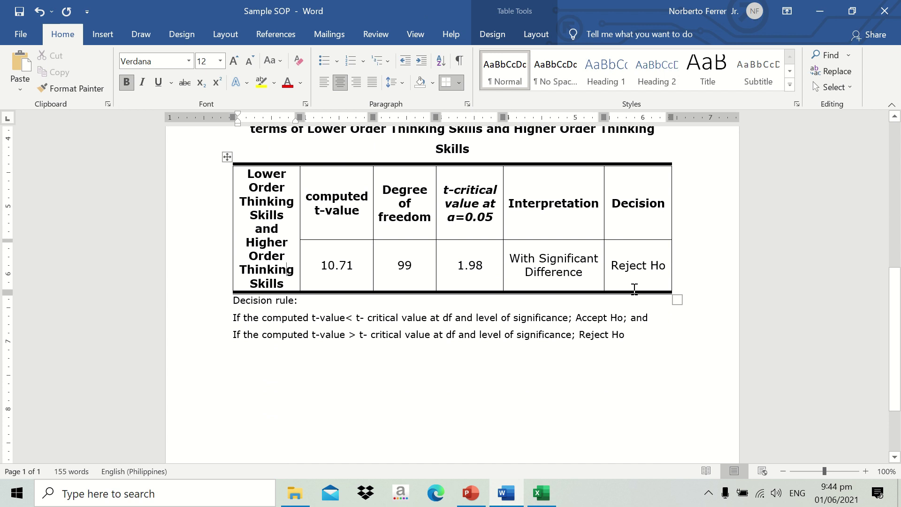
scroll(634, 289, up, 3)
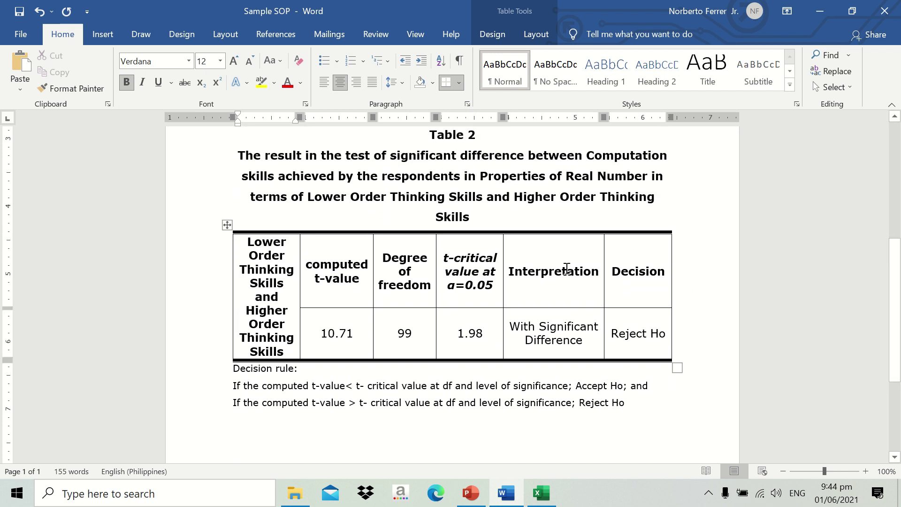
scroll(566, 268, down, 4)
scroll(566, 268, up, 1)
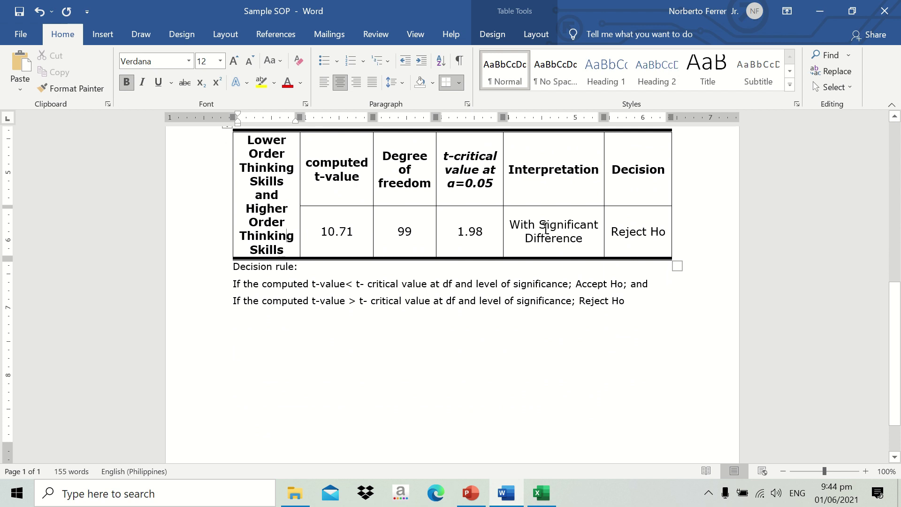
scroll(547, 235, down, 1)
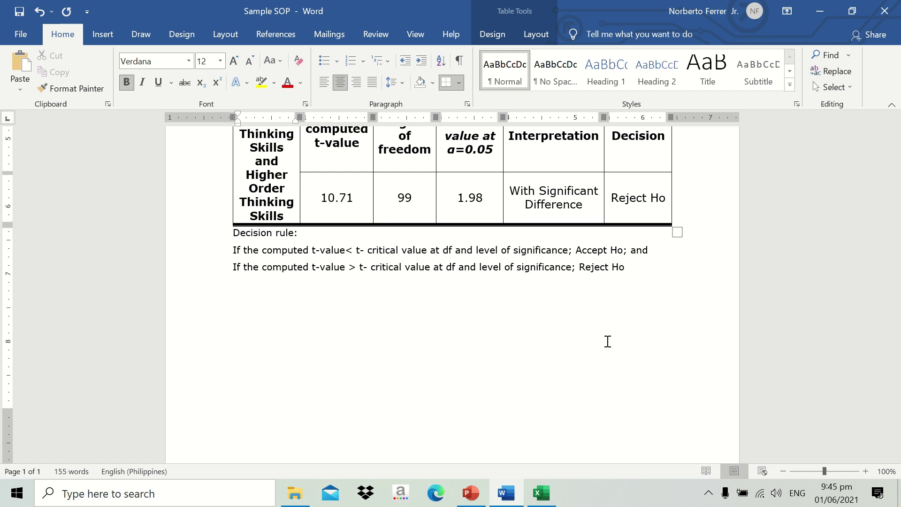
scroll(607, 341, up, 5)
scroll(619, 310, up, 1)
click(581, 328)
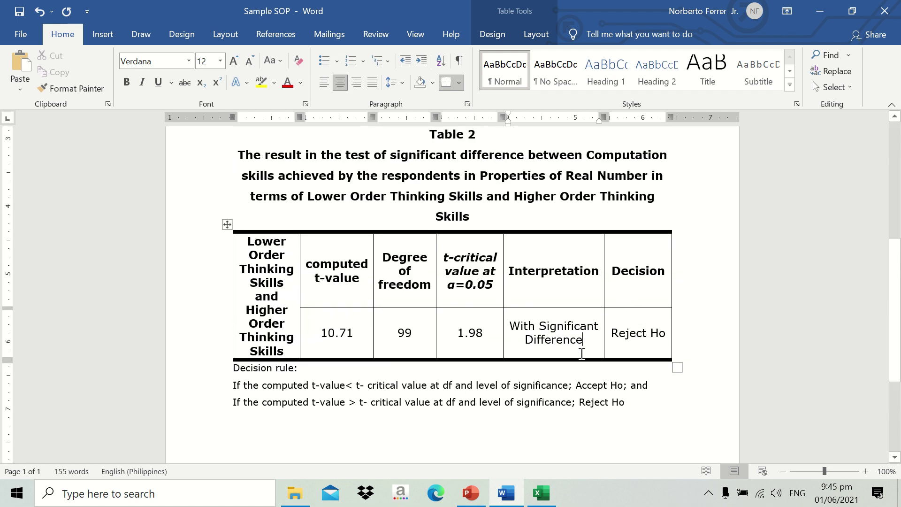
click(418, 193)
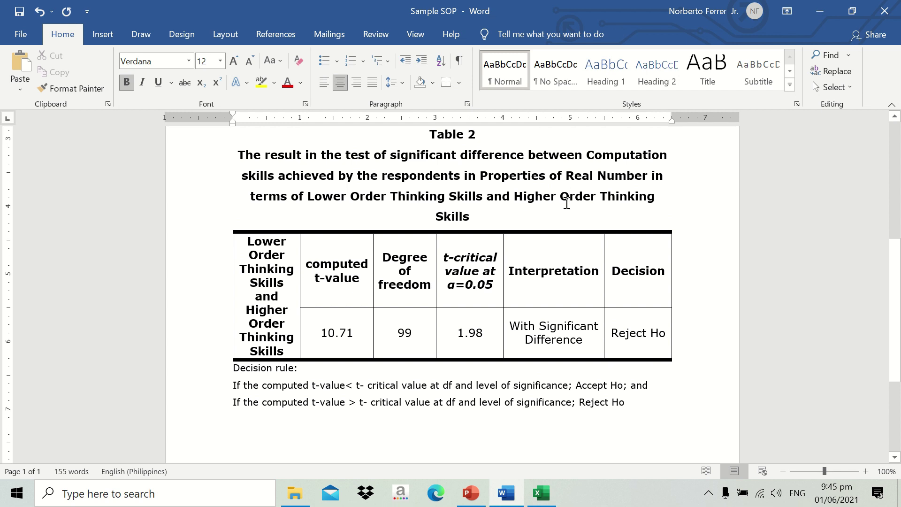
scroll(493, 221, up, 2)
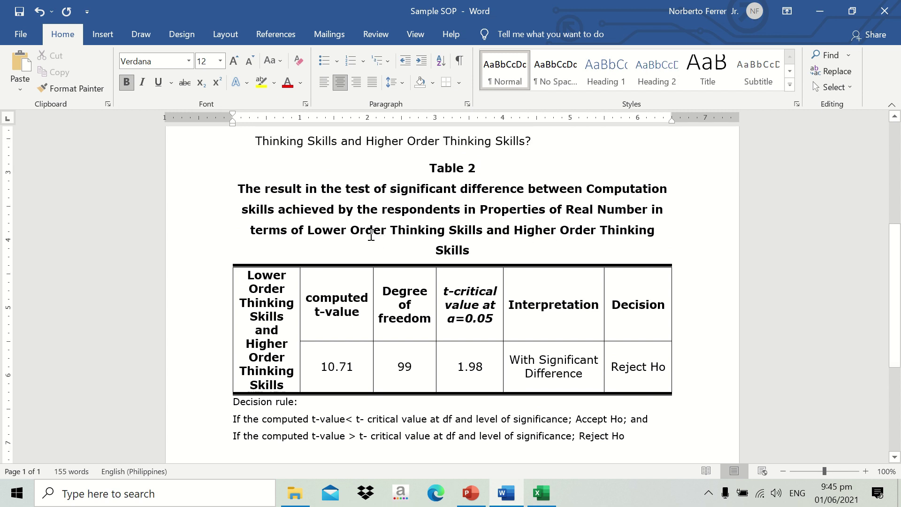
mouse_move(309, 230)
mouse_down()
mouse_move(483, 228)
mouse_move(476, 233)
mouse_up()
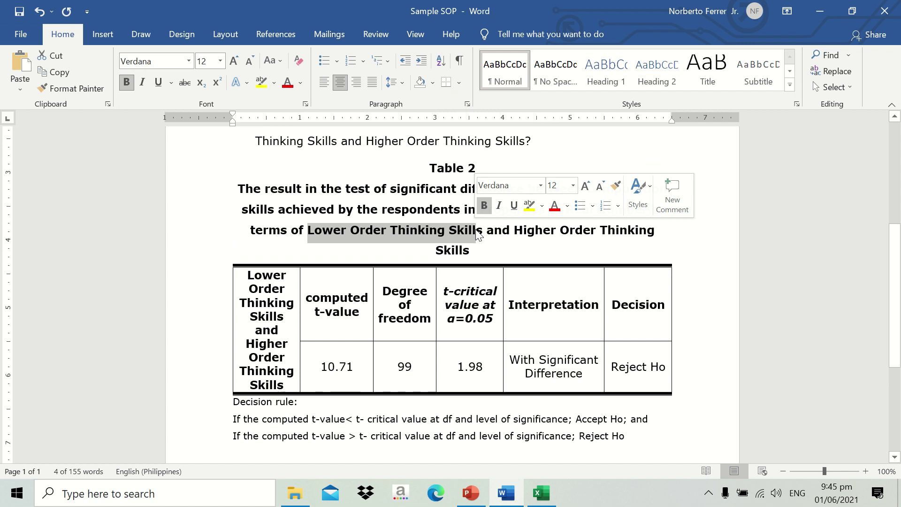
click(514, 229)
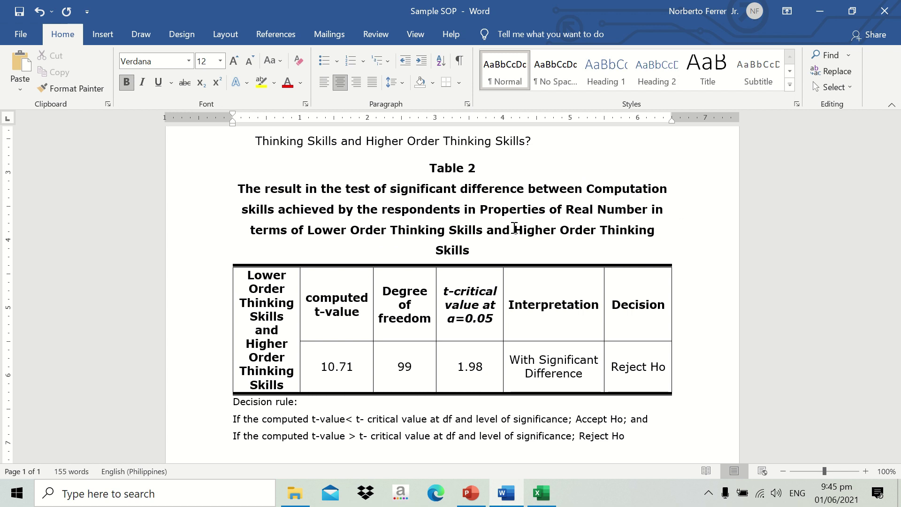
click(514, 229)
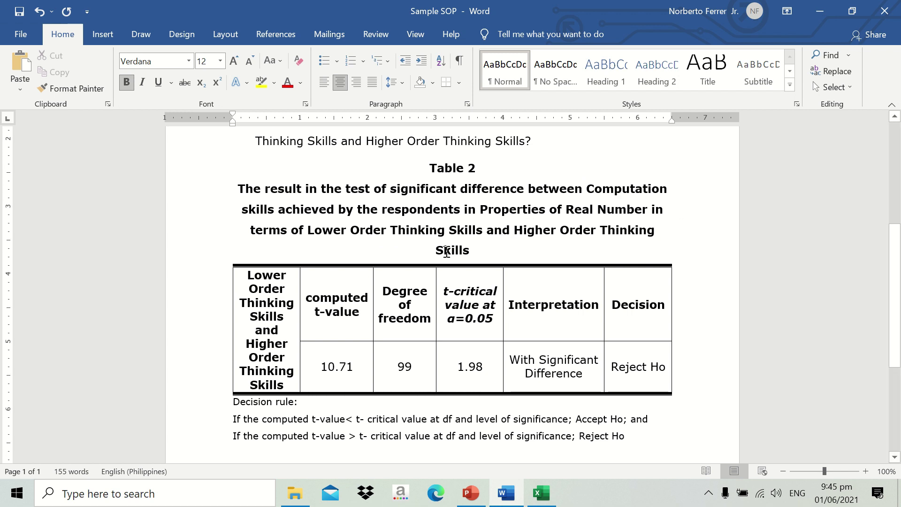
scroll(443, 249, up, 3)
scroll(445, 249, up, 1)
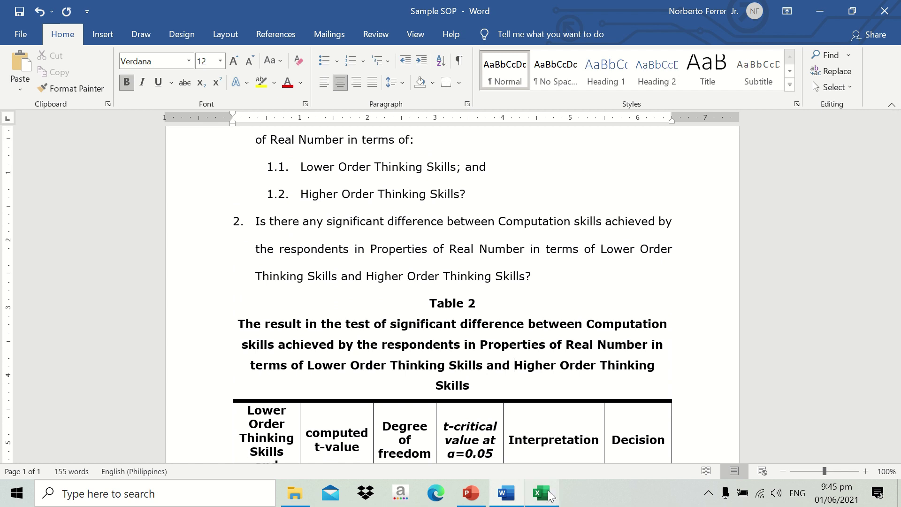
click(550, 498)
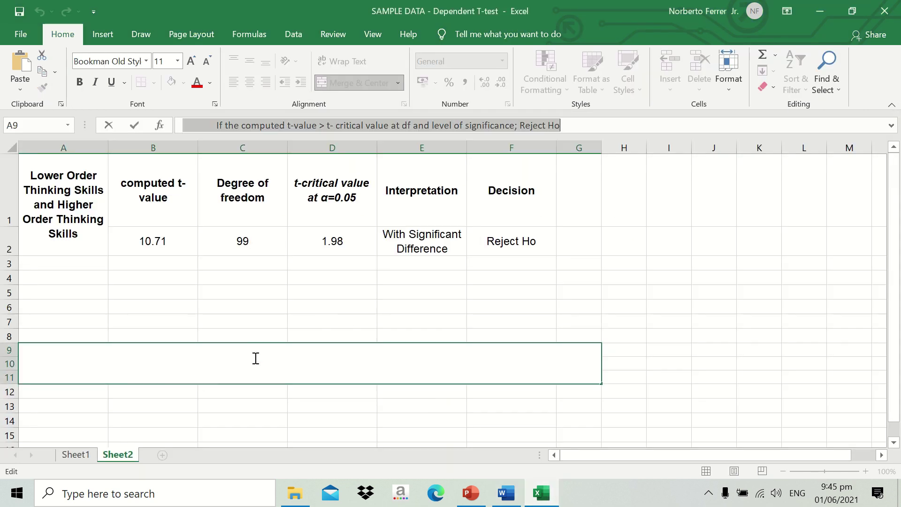
Commit the Sheet2 decision-rule notes and switch to Sheet1 with the t-test results.
click(398, 280)
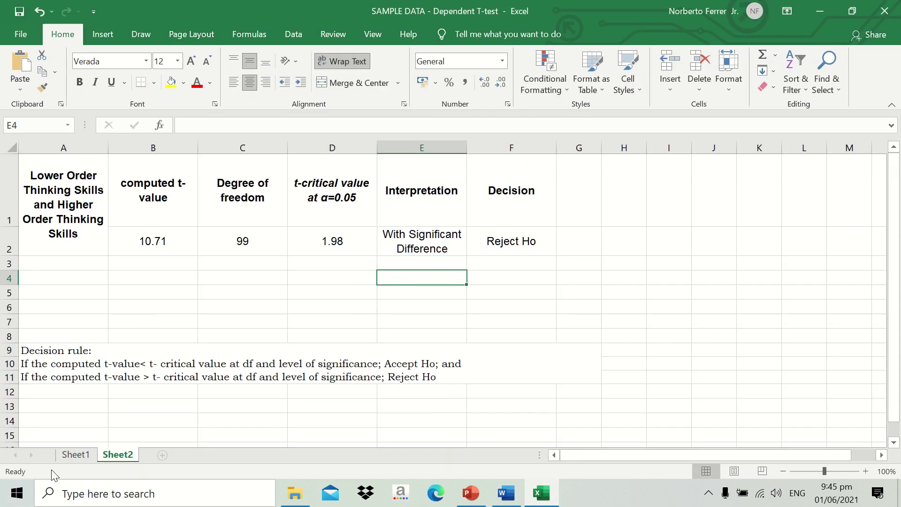
click(75, 454)
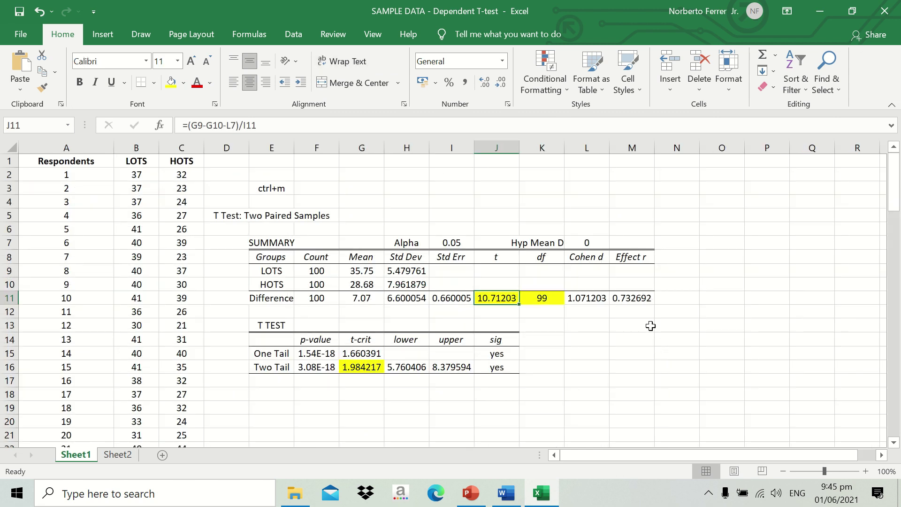